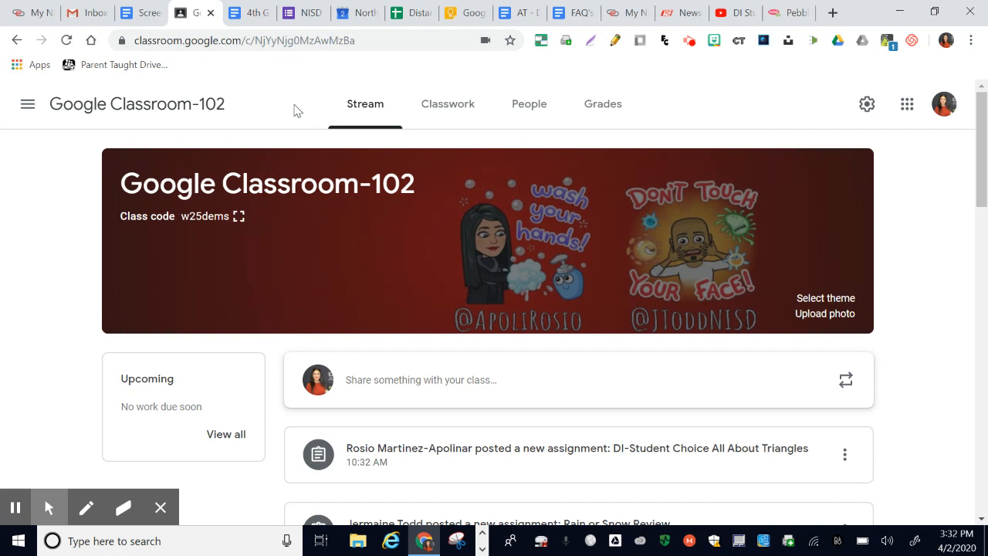
- View the 4th Grade Distance Learning Weekly Guide and return to Google Classroom-102 to open its Classwork page
left_click(237, 11)
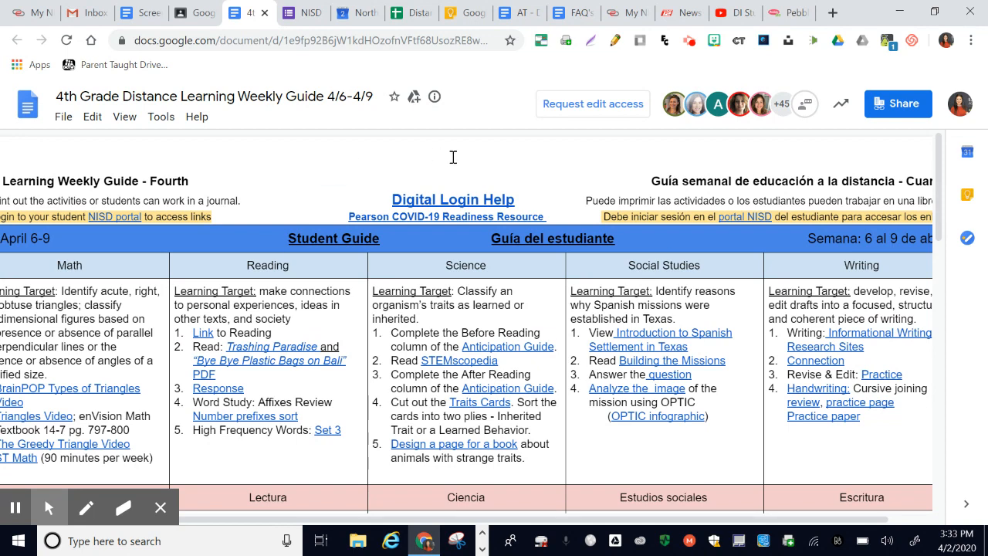
left_click(196, 12)
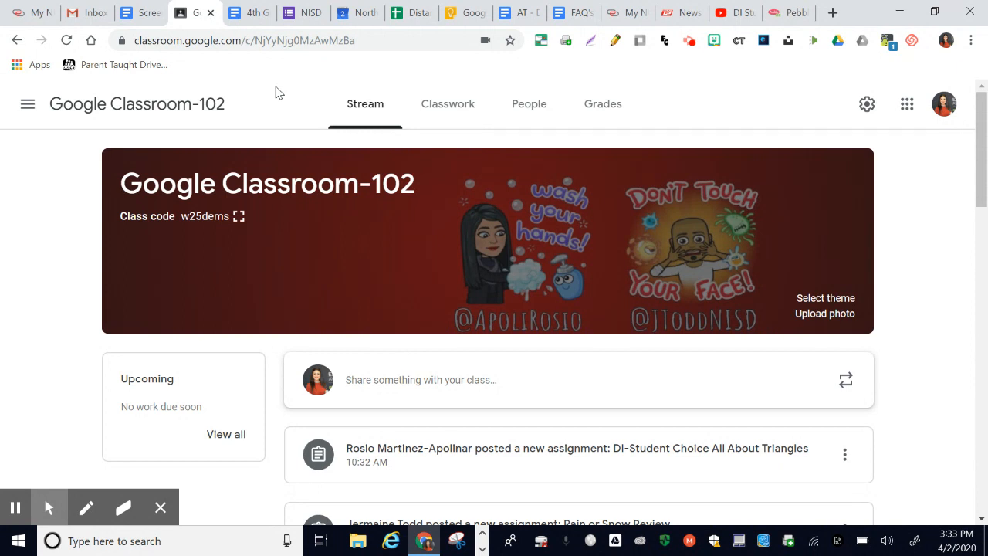
left_click(453, 110)
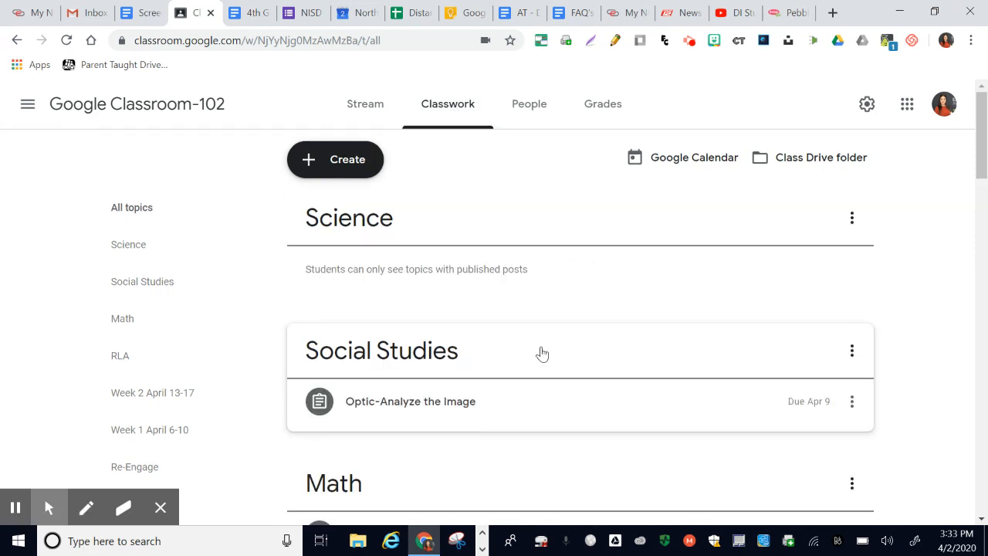
- Examine the Classwork page's subject topics, their assignments and the list of topics
scroll(542, 354, "down", 2)
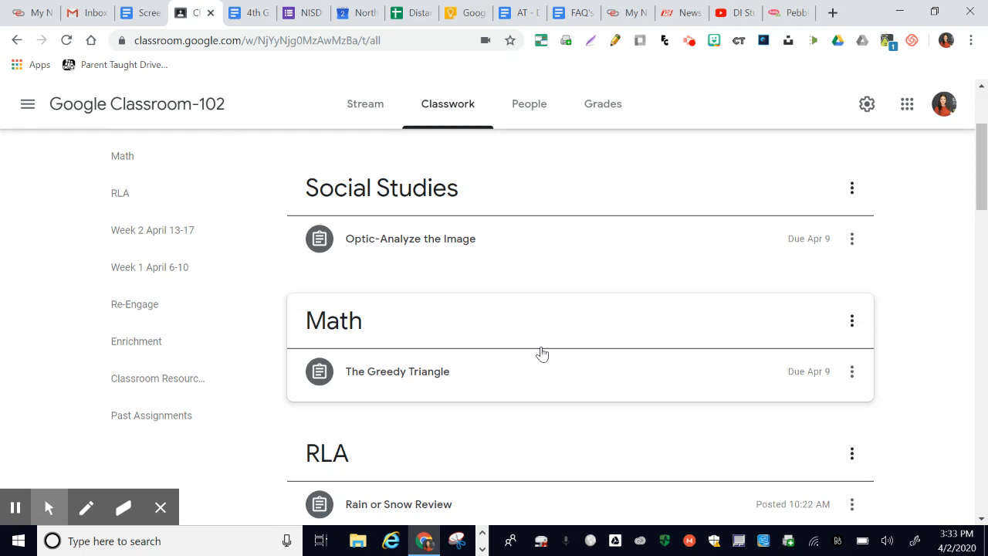
scroll(542, 354, "down", 2)
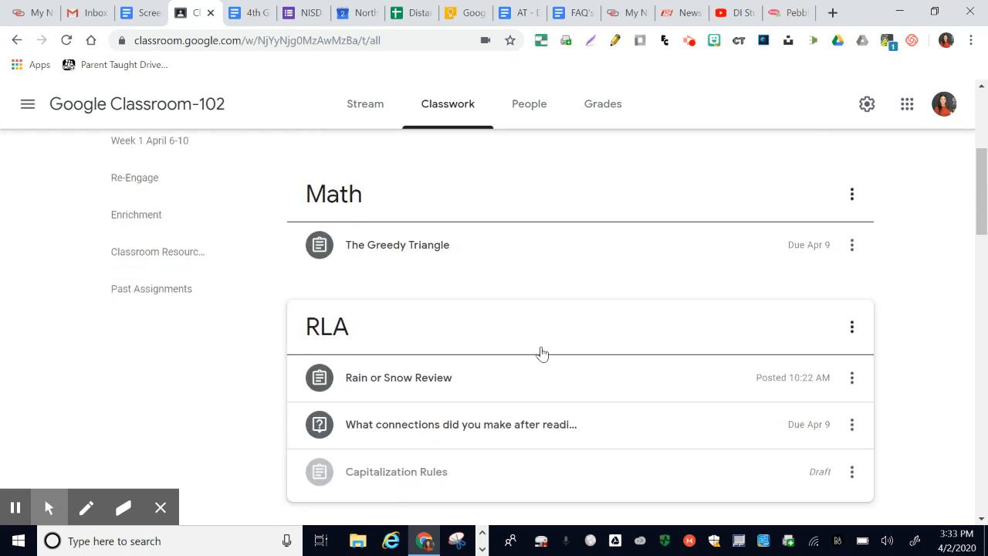
scroll(542, 354, "down", 2)
scroll(542, 354, "up", 4)
scroll(542, 354, "up", 1)
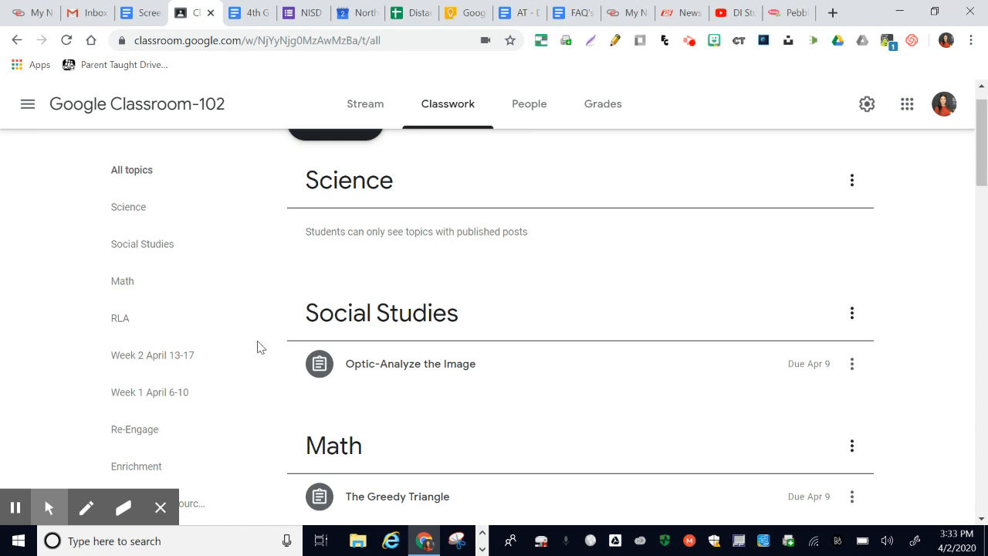
scroll(260, 347, "down", 1)
scroll(261, 347, "up", 1)
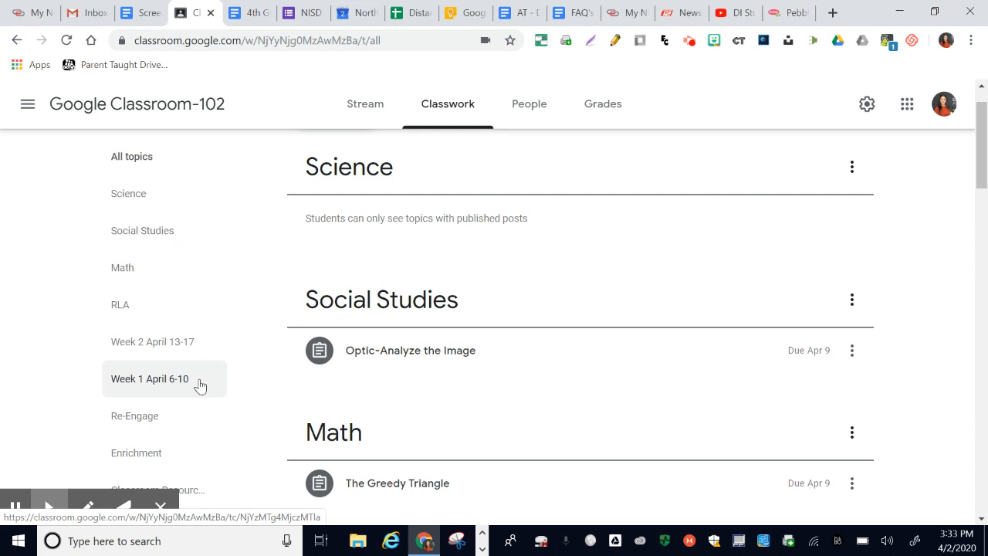
scroll(200, 385, "down", 3)
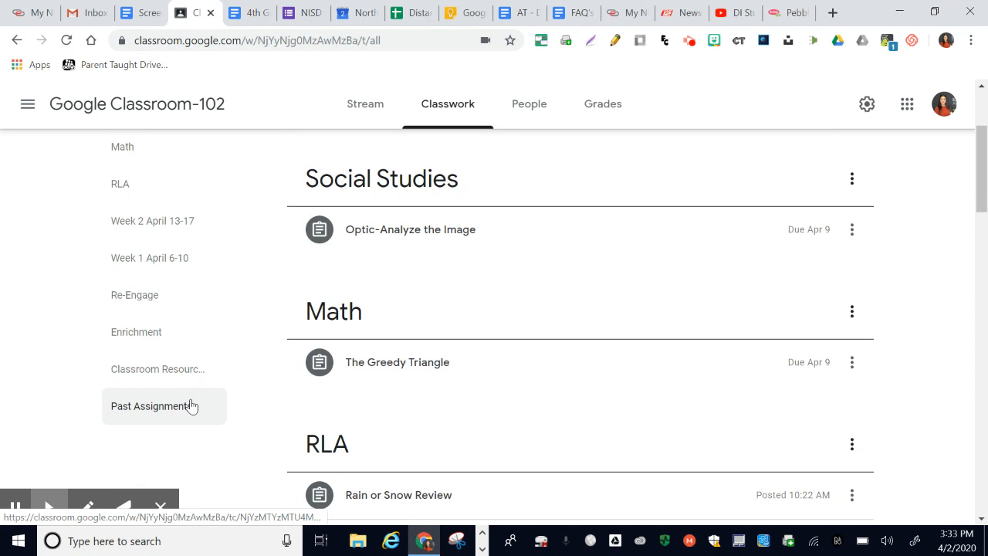
- View the Past Assignments and Social Studies topics individually and return to all topics
left_click(191, 406)
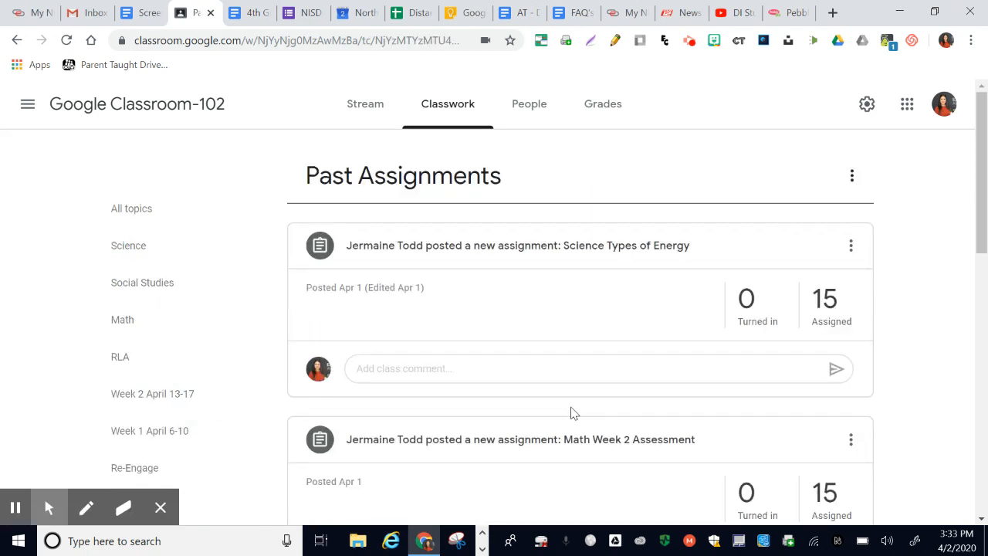
left_click(185, 284)
left_click(149, 211)
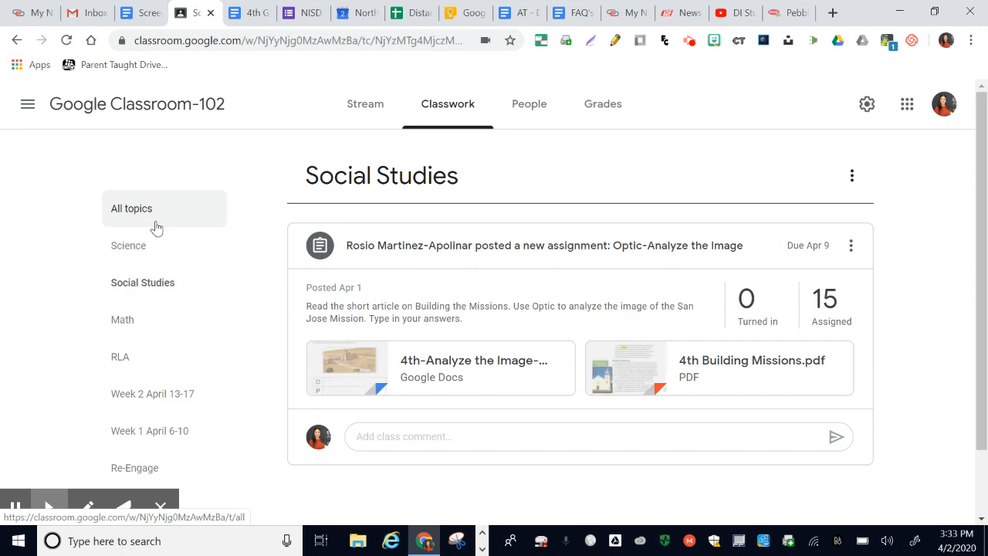
- Examine the Enrichment, Classroom Resources and Past Assignments topics and return to the subject topics
scroll(811, 360, "down", 8)
scroll(811, 360, "down", 6)
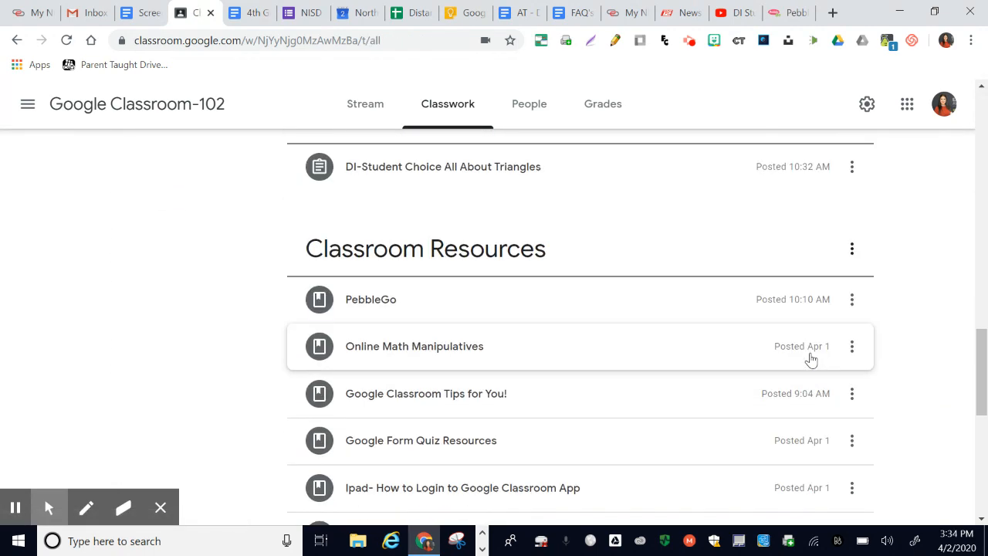
scroll(811, 360, "down", 5)
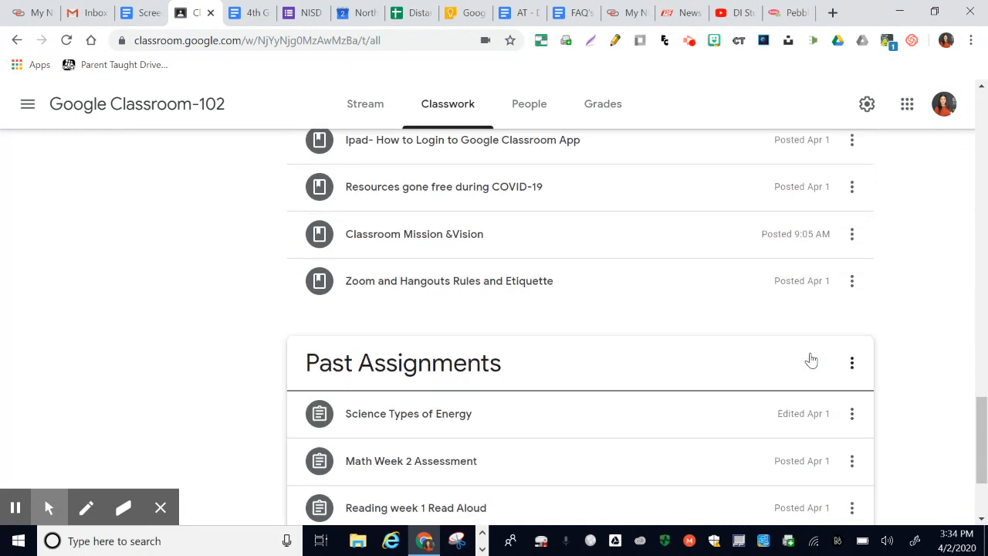
scroll(812, 360, "down", 1)
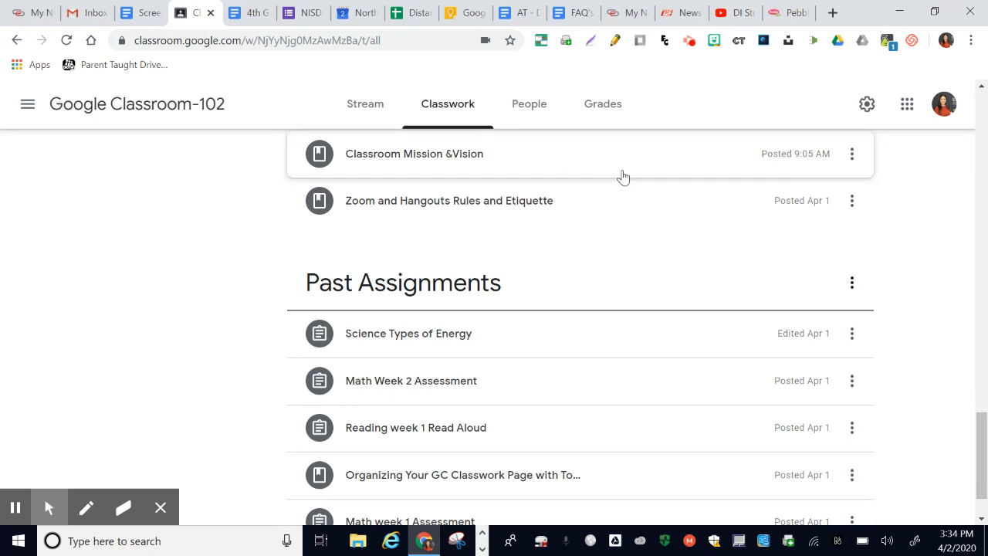
scroll(624, 178, "up", 2)
scroll(624, 178, "down", 2)
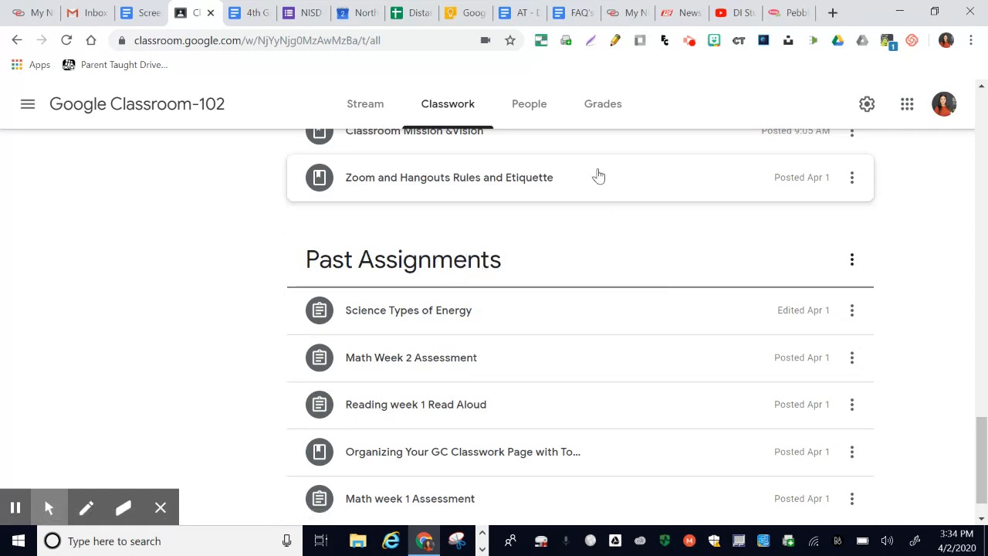
left_click_drag(598, 176, 520, 148)
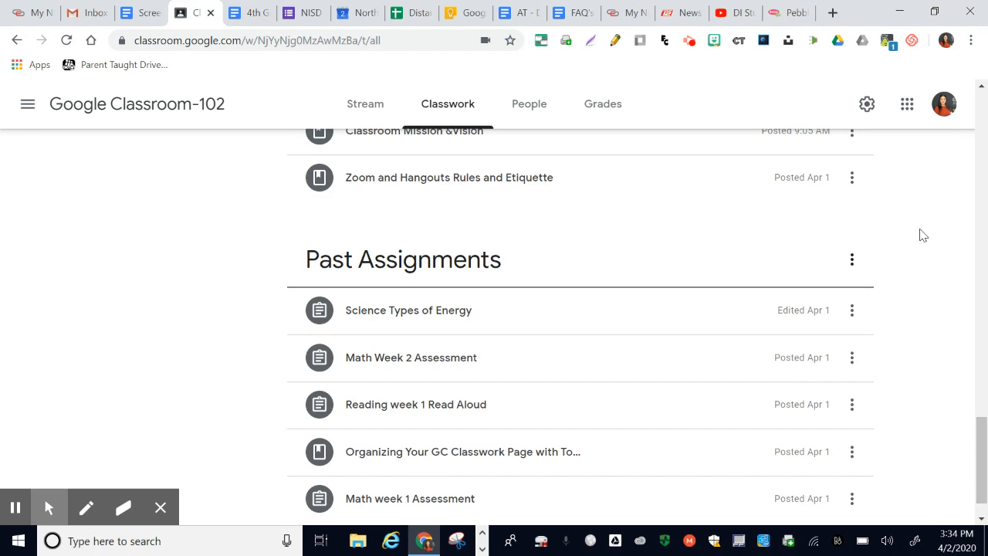
scroll(923, 235, "up", 5)
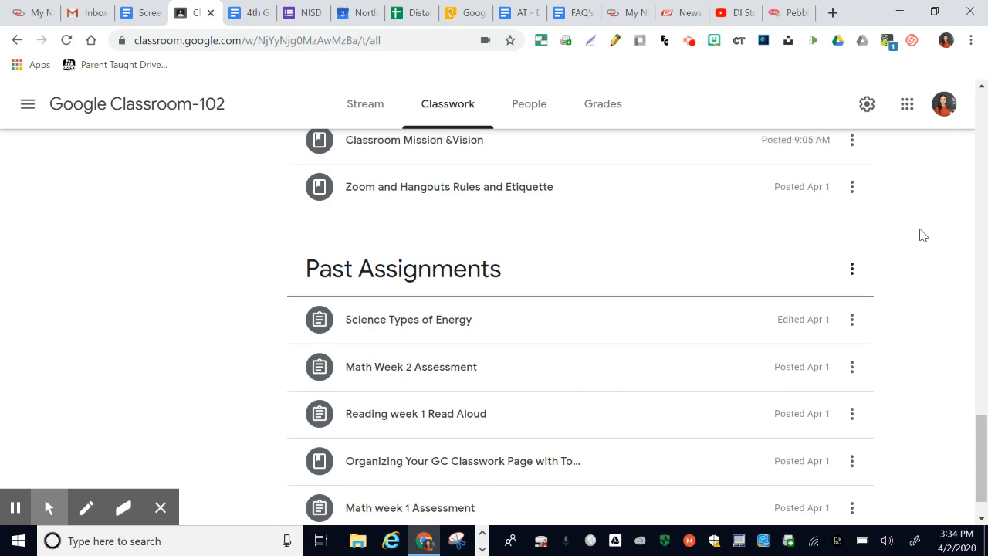
scroll(922, 236, "up", 5)
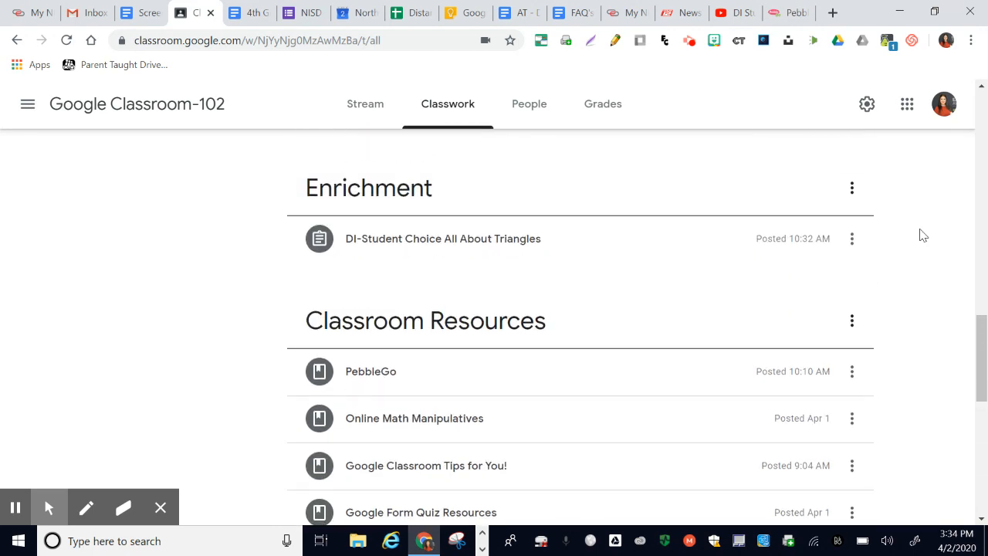
scroll(923, 236, "up", 8)
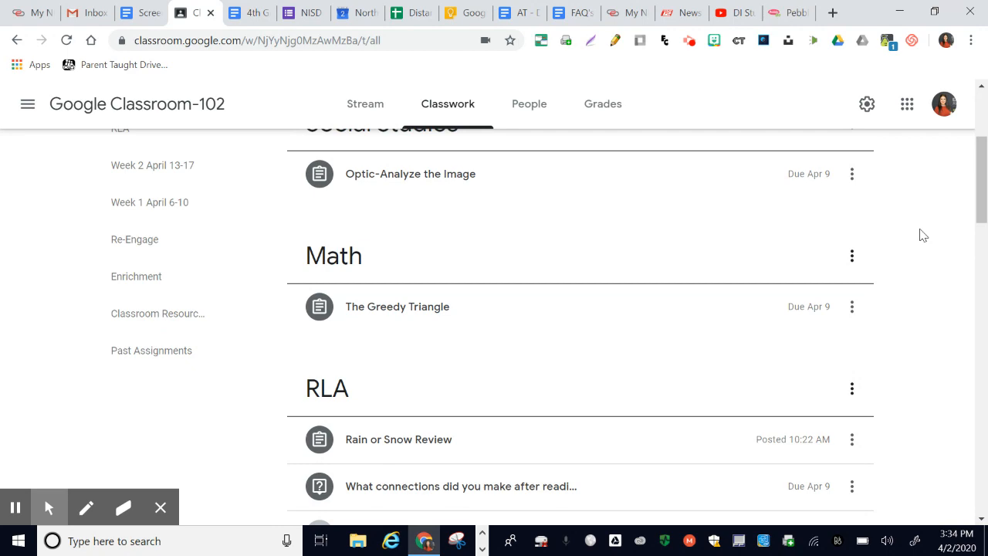
- Examine the Math column of the 4th grade weekly guide, previewing the BrainPOP Types of Triangles and Triangles Video links
left_click(257, 14)
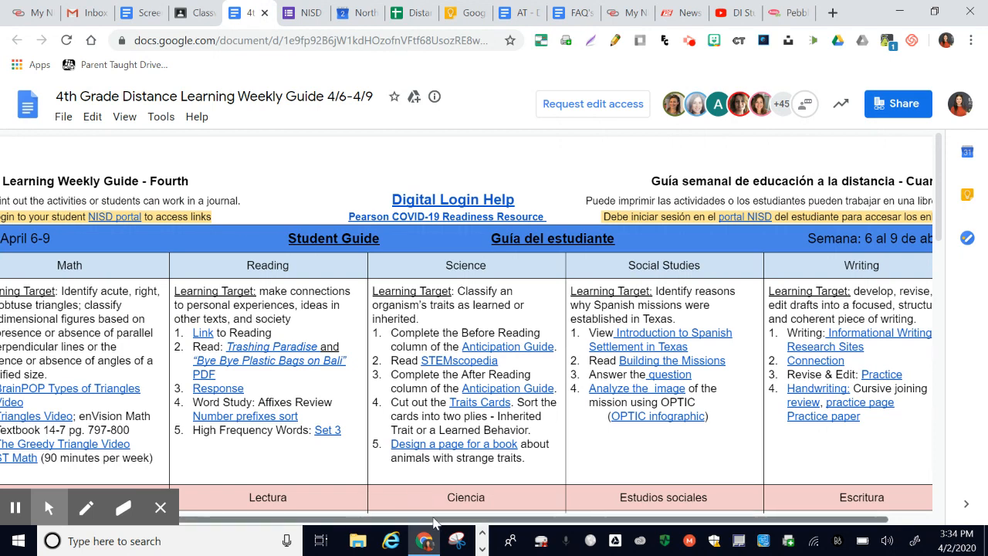
left_click_drag(434, 523, 340, 523)
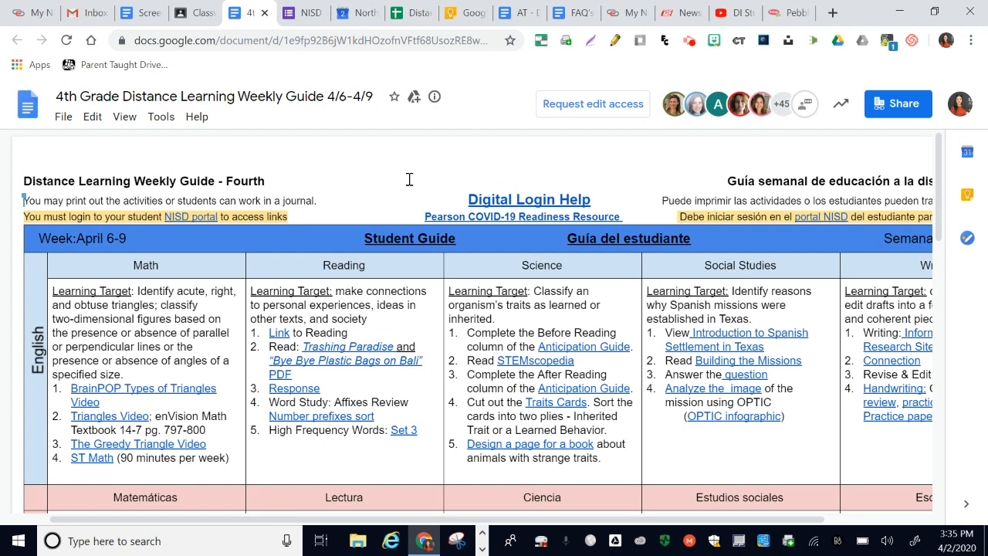
left_click(137, 389)
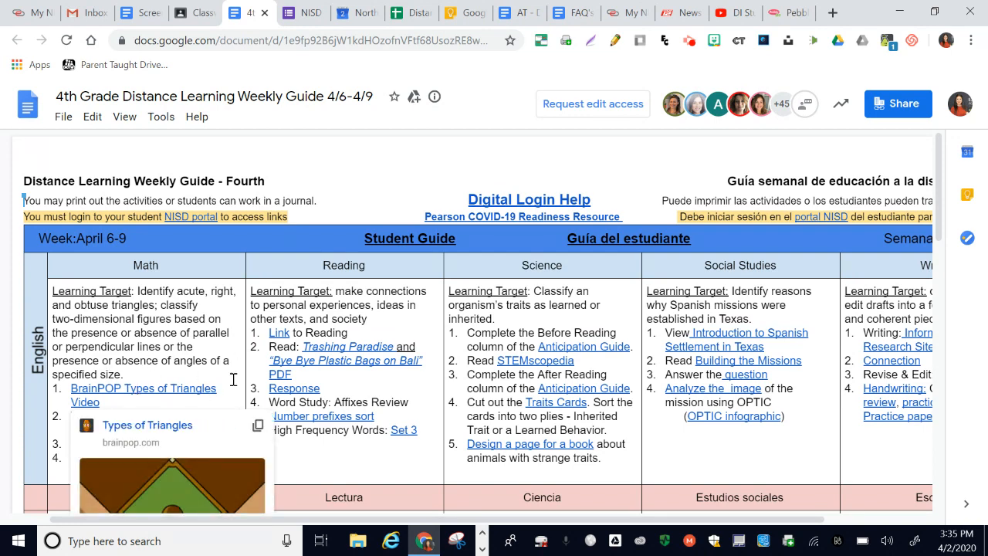
mouse_move(104, 416)
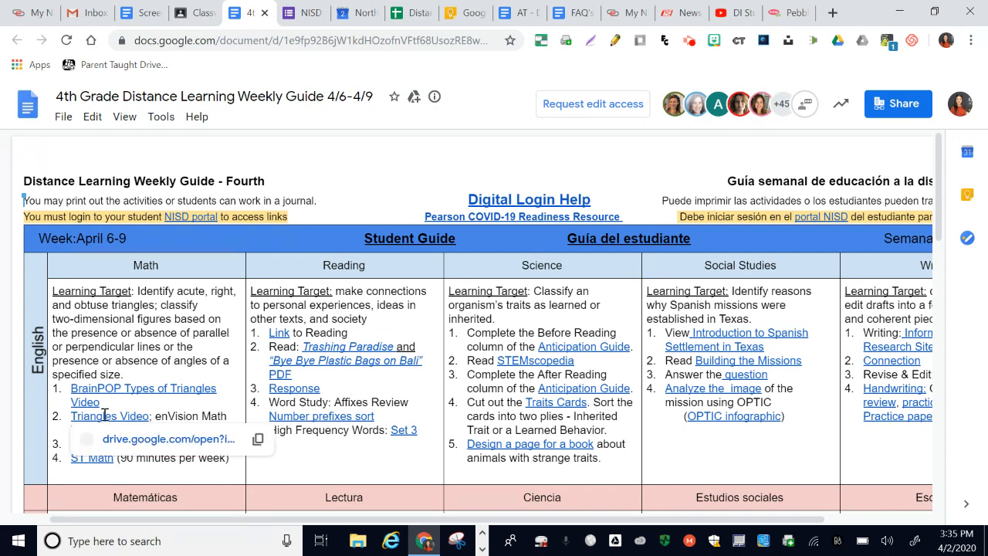
scroll(147, 498, "down", 2)
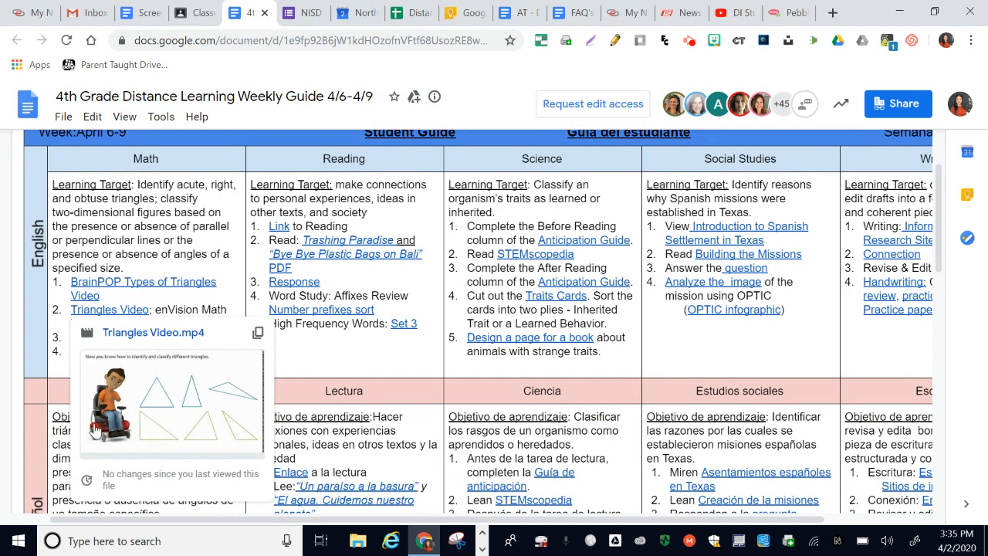
mouse_move(237, 276)
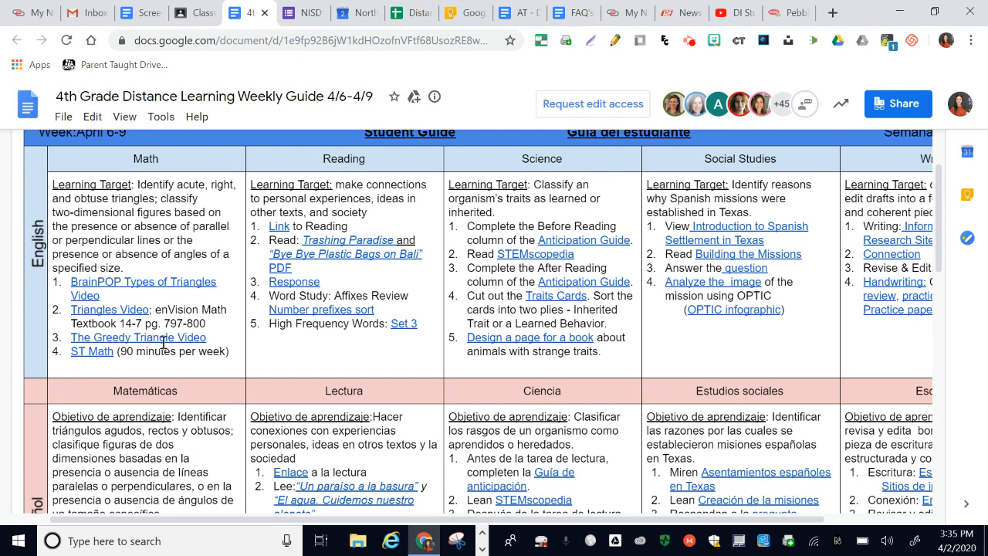
mouse_move(161, 340)
- Return to the Classwork page and expand The Greedy Triangle assignment under Math to review its instructions and attachments
left_click(195, 14)
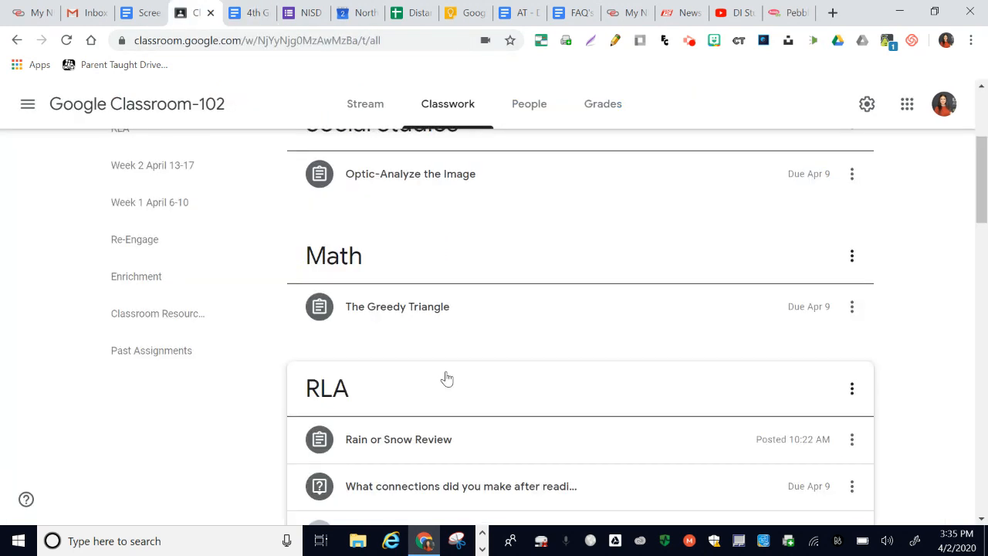
left_click(502, 305)
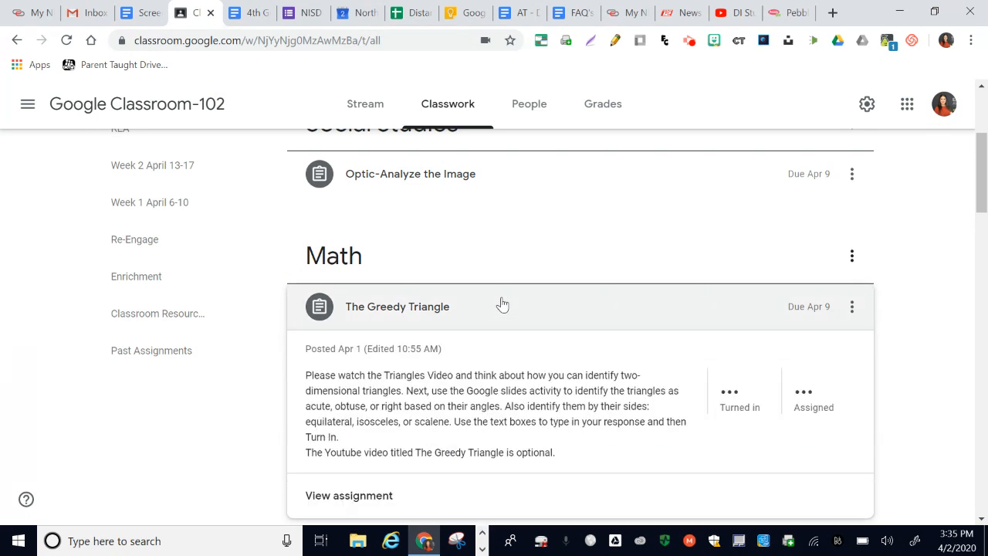
scroll(502, 305, "down", 1)
scroll(502, 304, "up", 1)
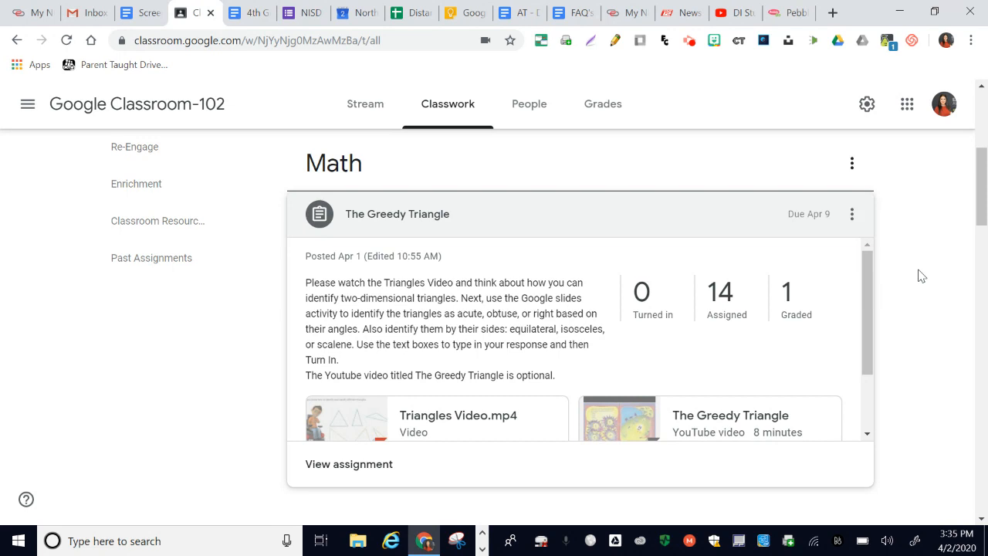
scroll(921, 275, "down", 1)
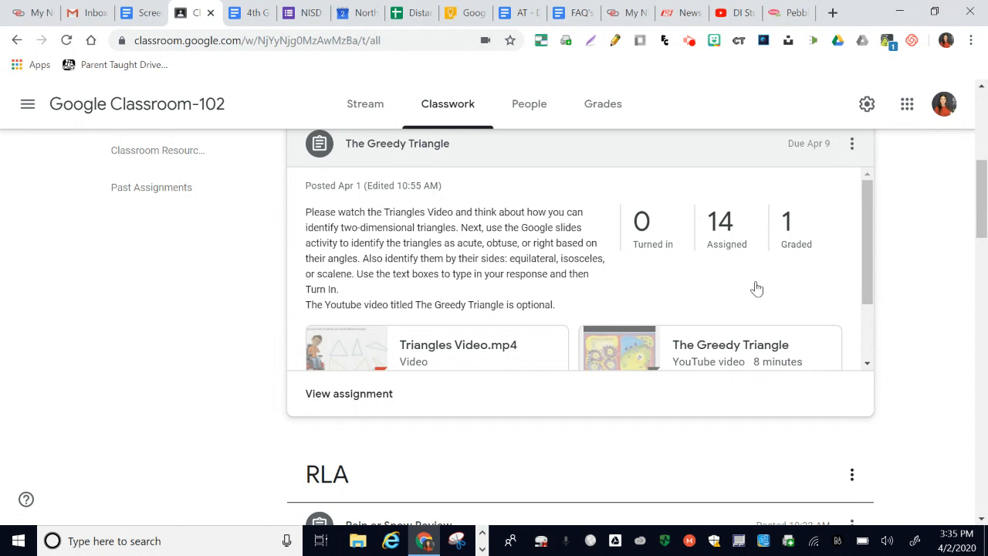
- Open The Greedy Triangle assignment for editing and review its settings and attached files
left_click(852, 144)
left_click(830, 179)
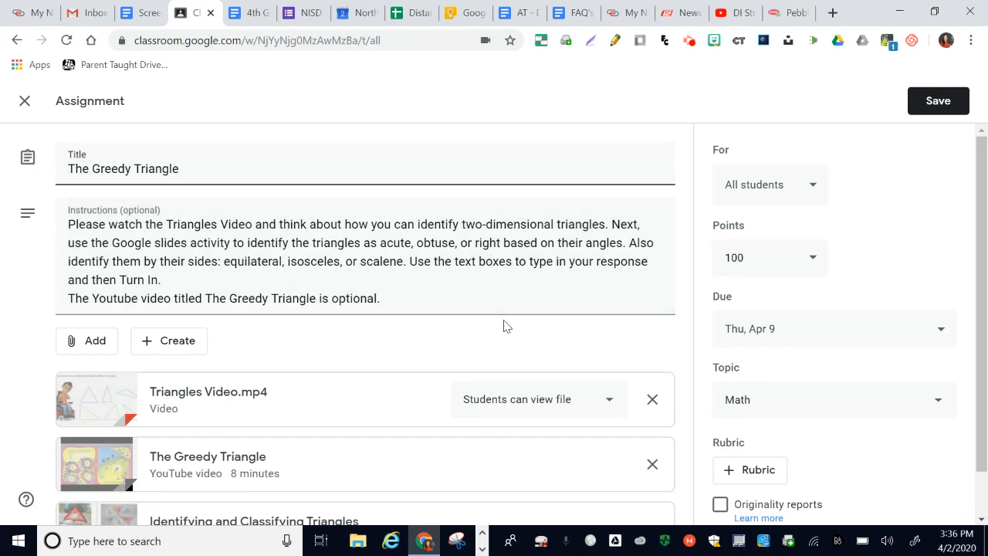
scroll(503, 325, "down", 2)
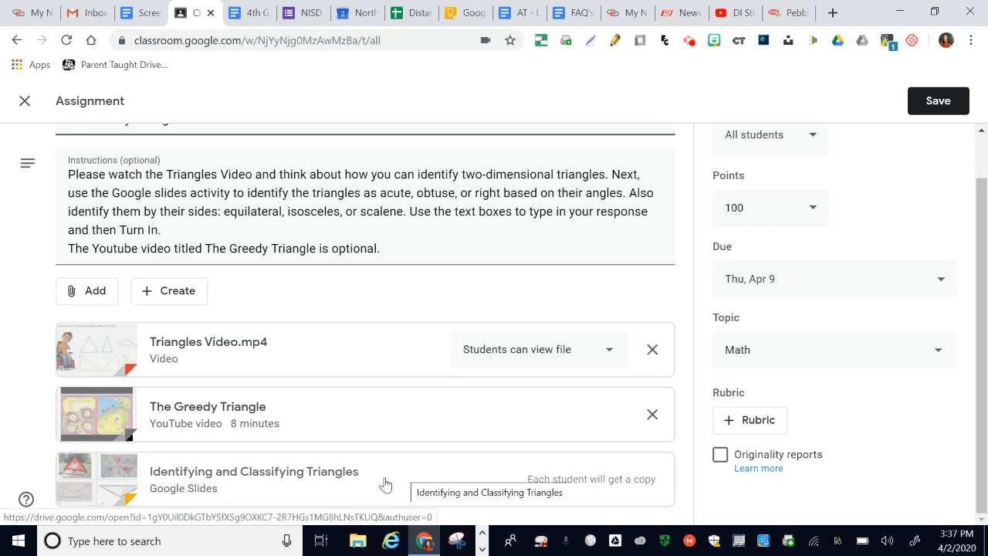
- Check the assignment against the 4th grade weekly guide and open its attached Identifying and Classifying Triangles slides
left_click(251, 15)
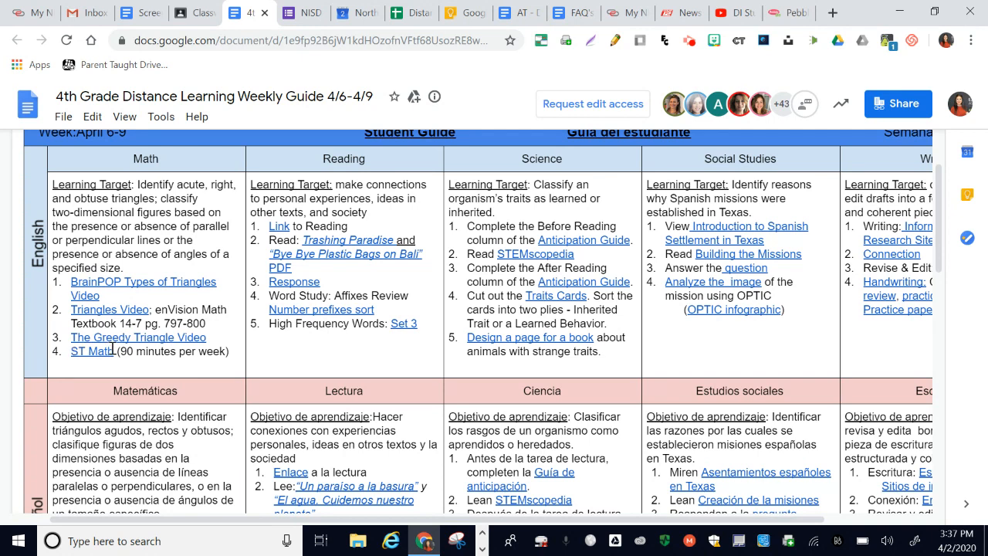
left_click(202, 14)
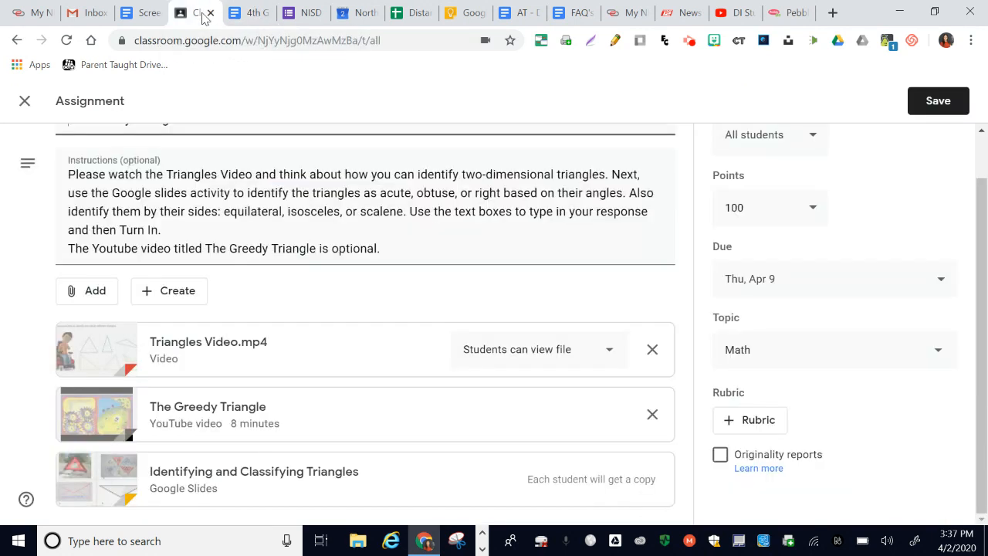
left_click(206, 476)
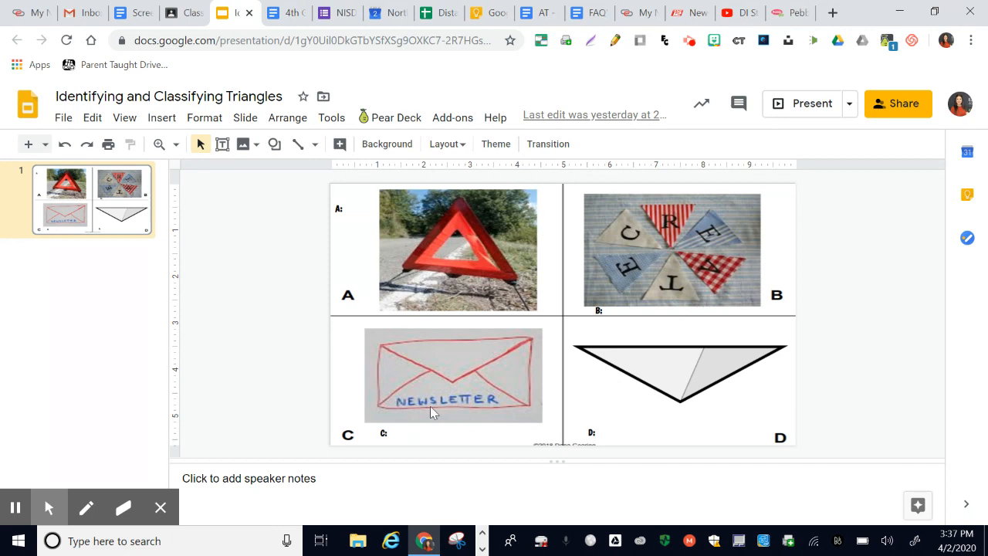
- Open Snipping Tool and search Windows for "snipping"
left_click(459, 540)
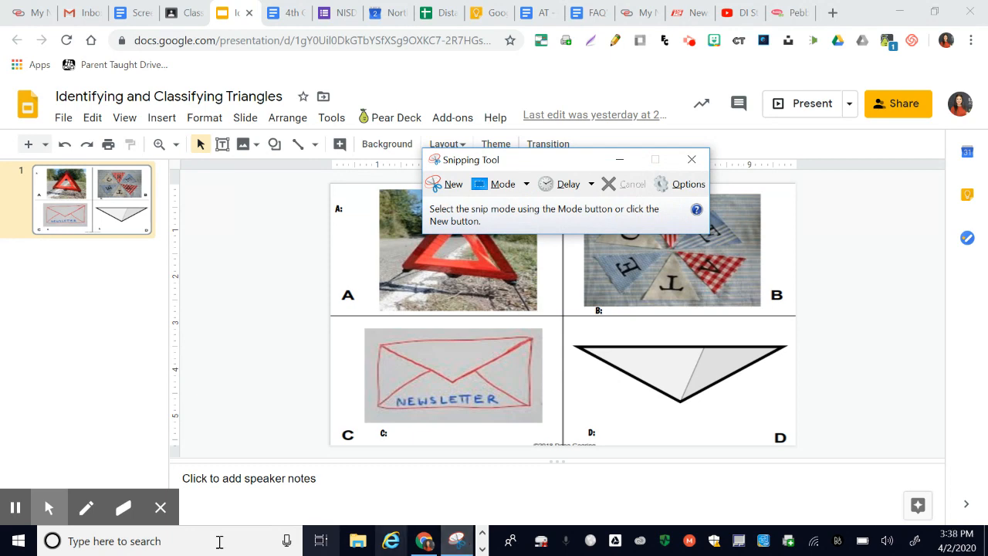
left_click(176, 542)
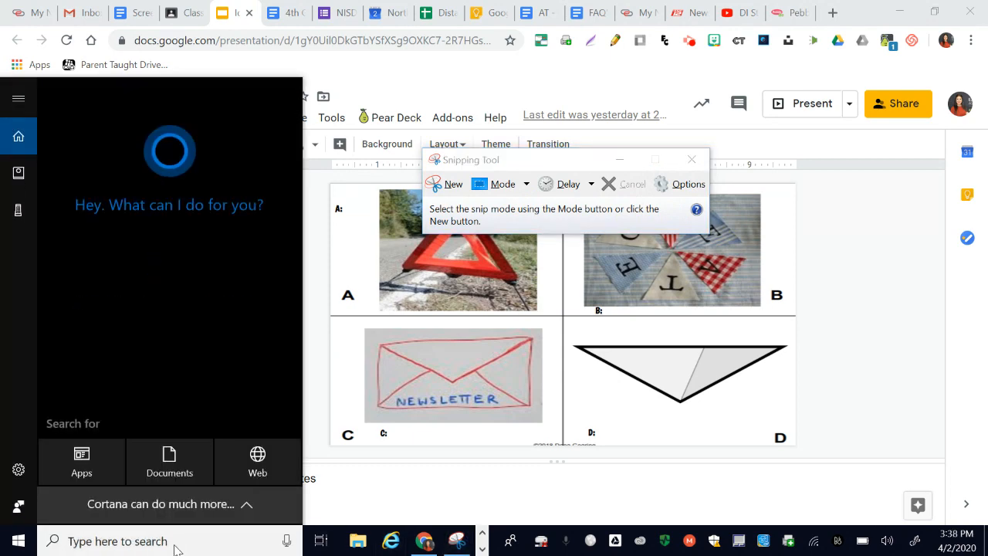
type("snipping")
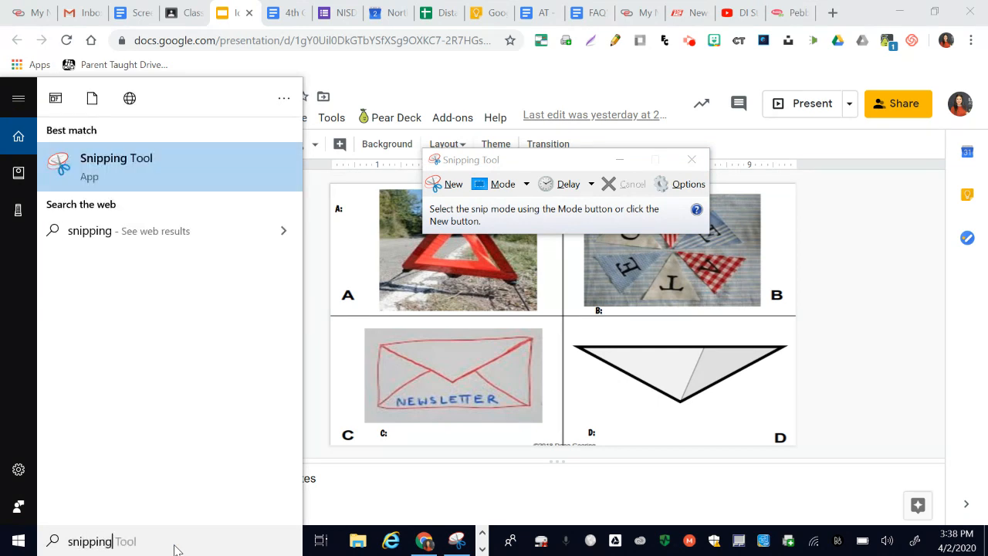
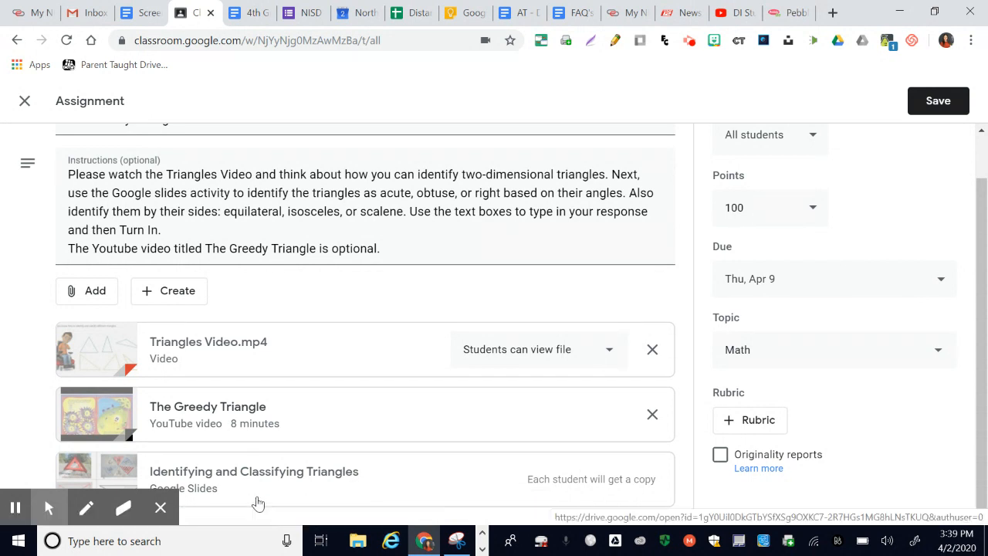
- Save The Greedy Triangle assignment with its attached video, YouTube link and slides
left_click(163, 511)
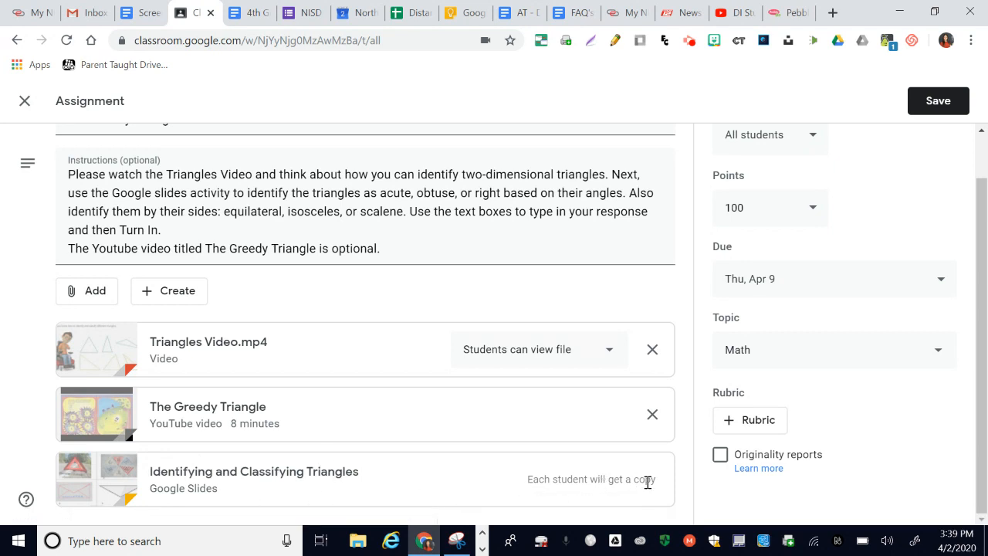
left_click(930, 101)
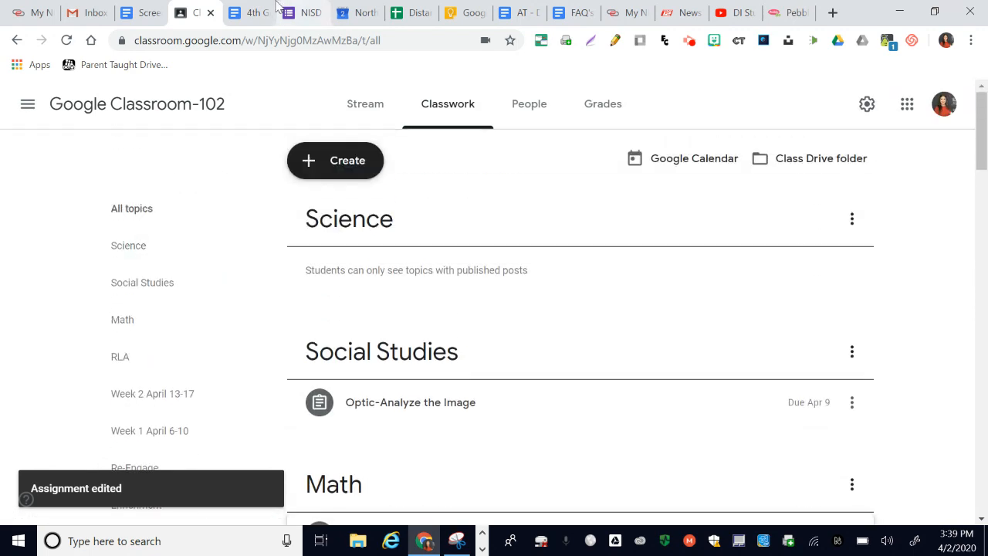
- Switch to the 4th grade weekly guide and open the "Bye Bye Plastic Bags on Bali" link in its Reading column
left_click(250, 13)
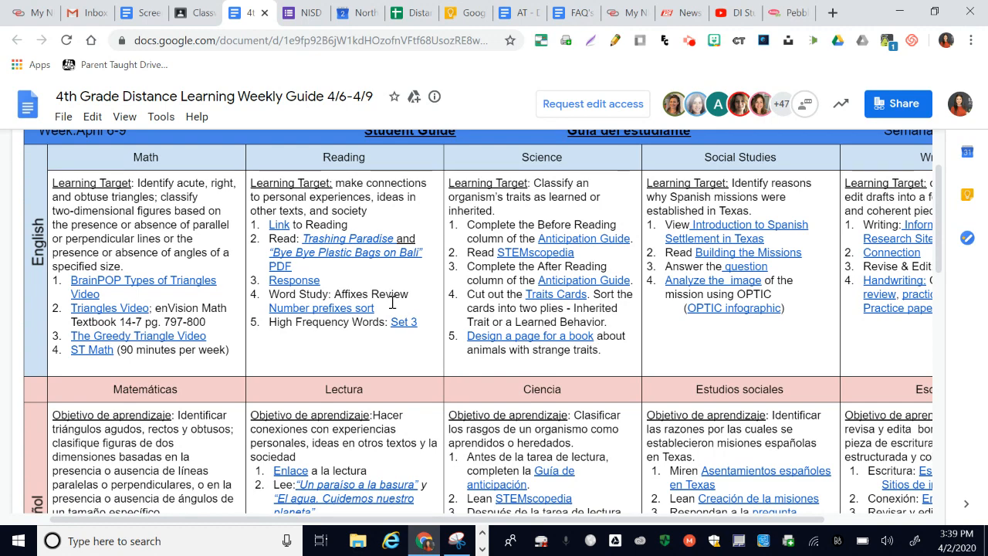
scroll(392, 302, "up", 2)
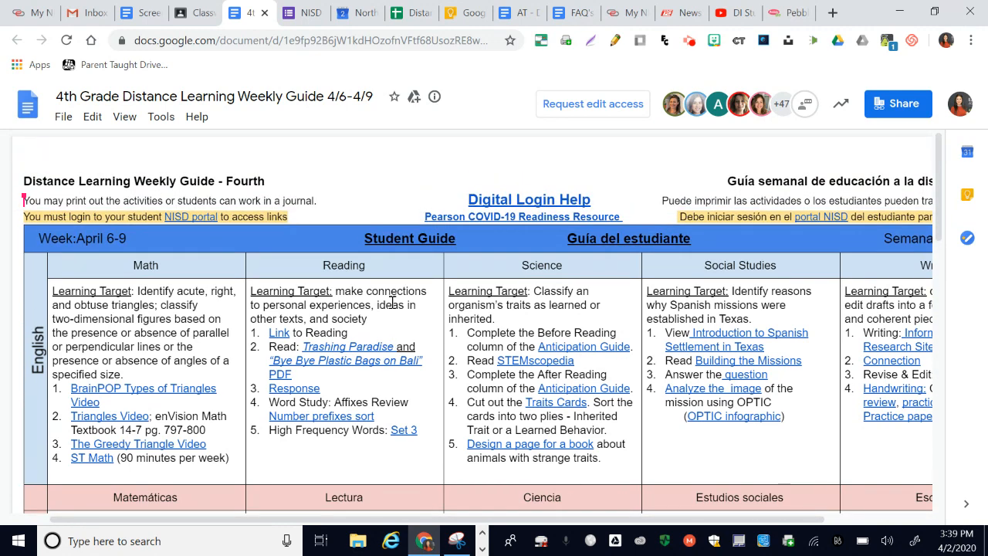
scroll(393, 303, "down", 1)
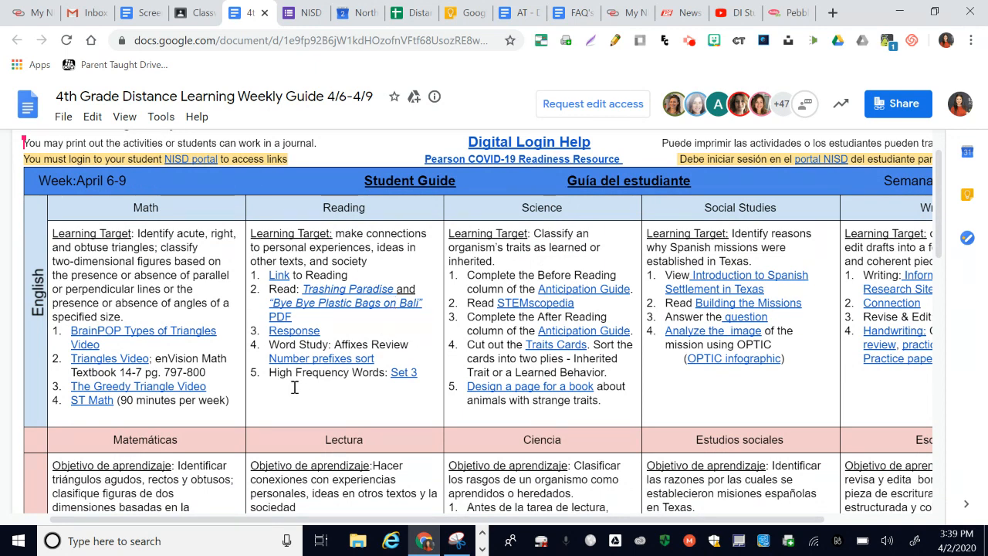
left_click(338, 302)
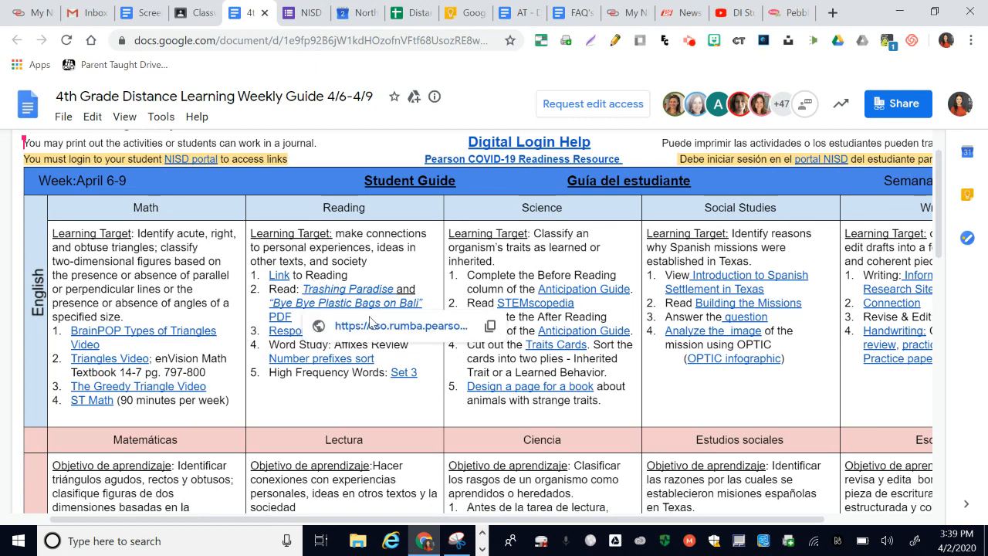
left_click(379, 326)
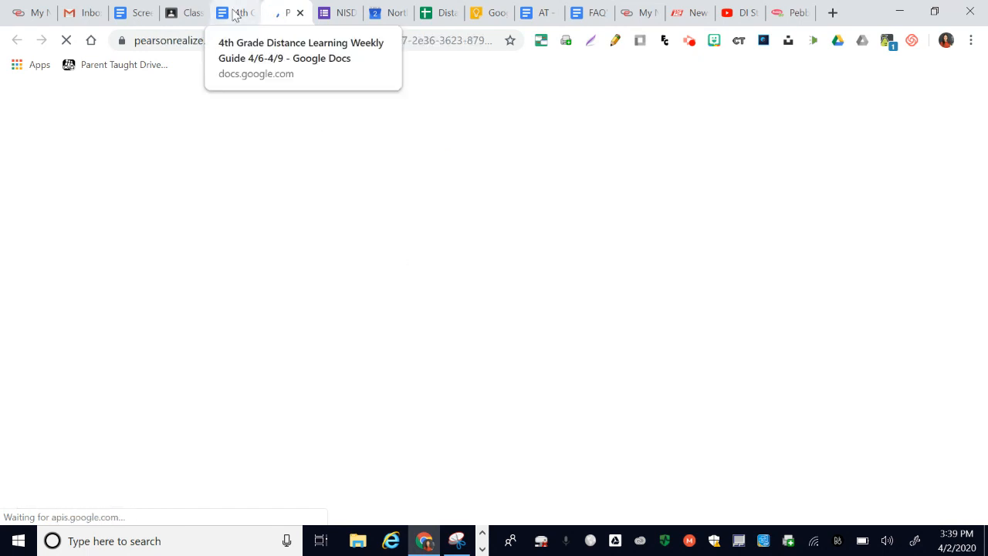
- Return to the Classwork page and expand the RLA question about reading connections to review its instructions and attached PDF
left_click(182, 14)
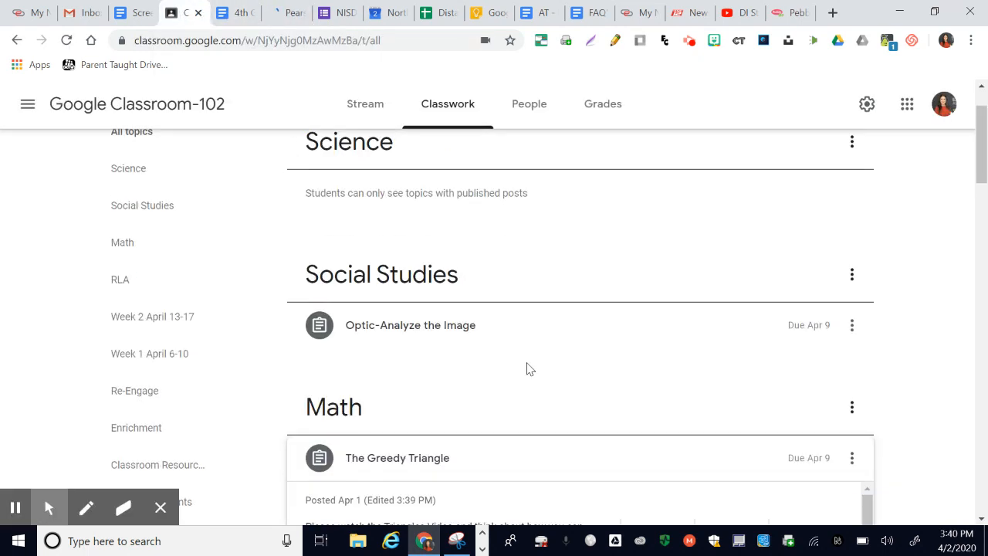
scroll(529, 369, "down", 8)
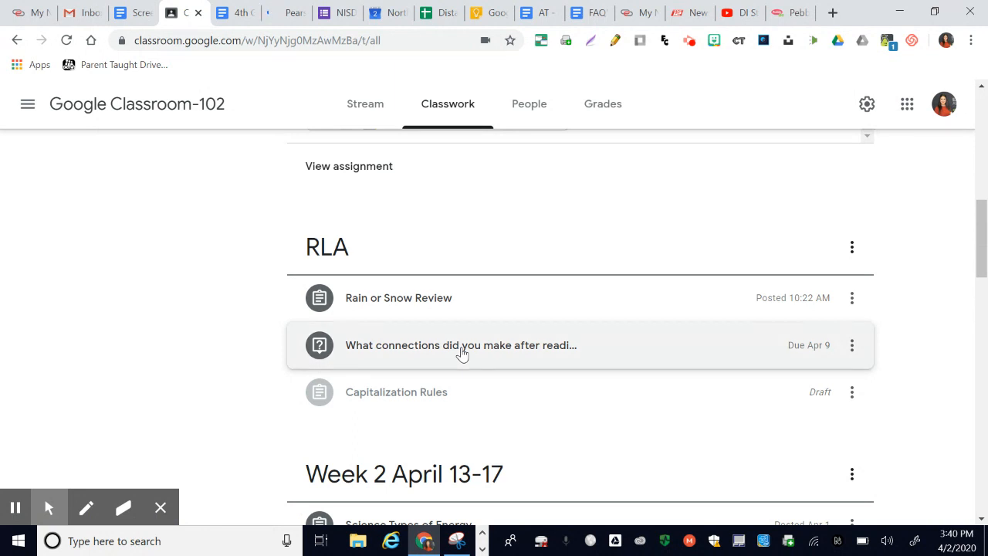
left_click(486, 354)
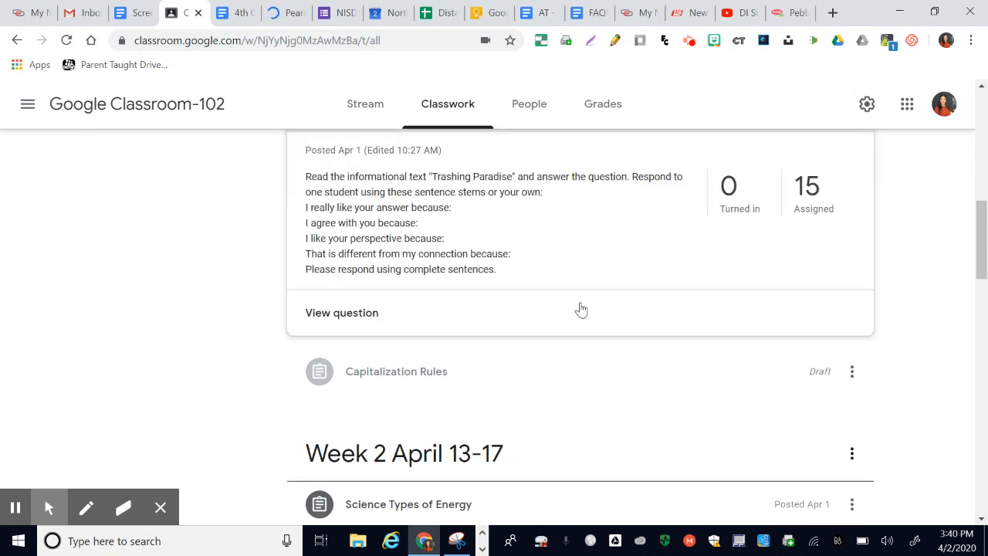
scroll(581, 309, "down", 1)
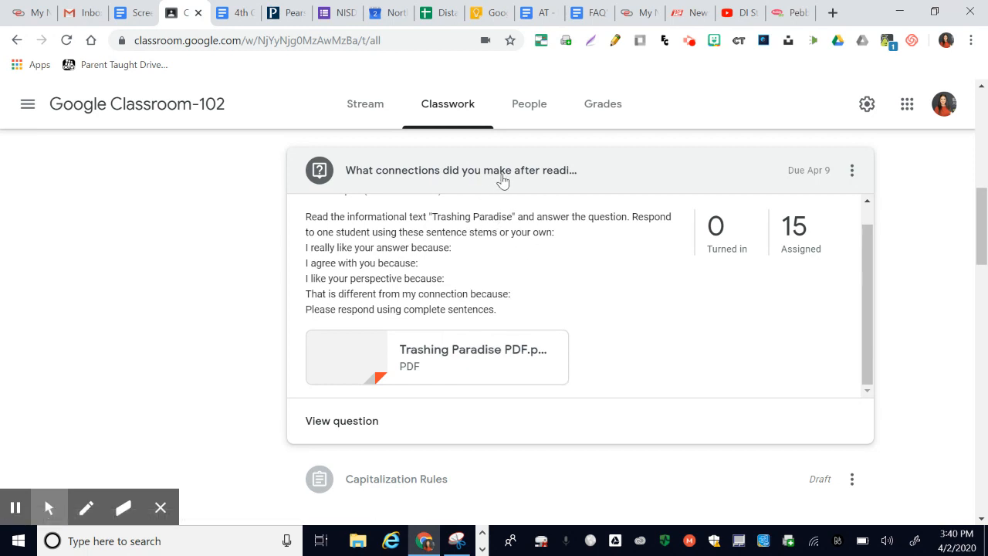
- Compare the guide's English Reading activities with the instructions of the expanded "Trashing Paradise" question
left_click(236, 13)
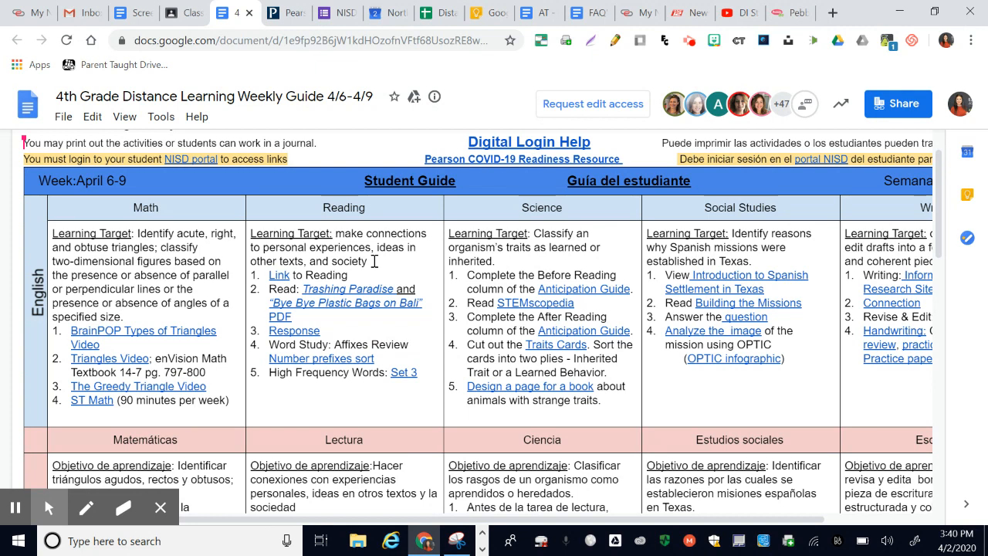
left_click(184, 13)
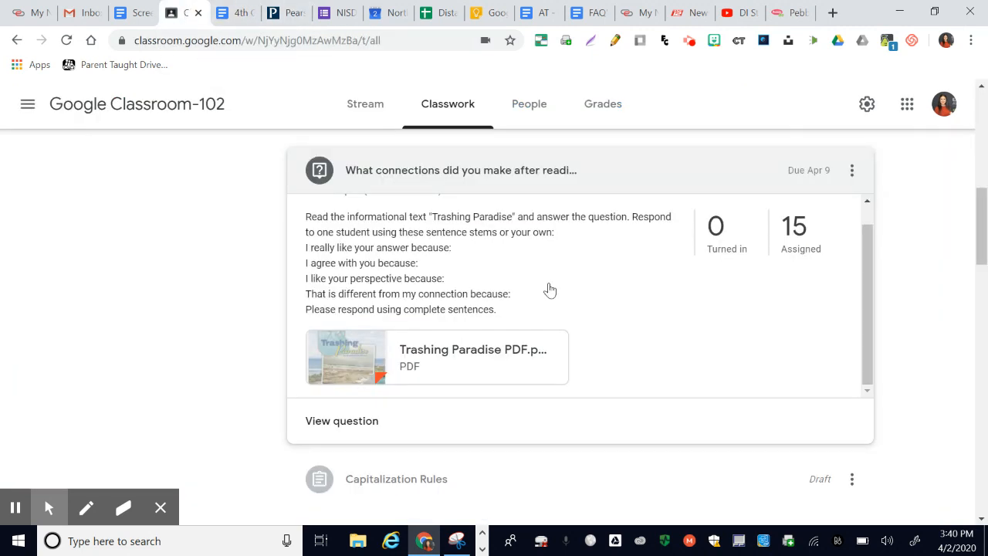
scroll(550, 290, "up", 1)
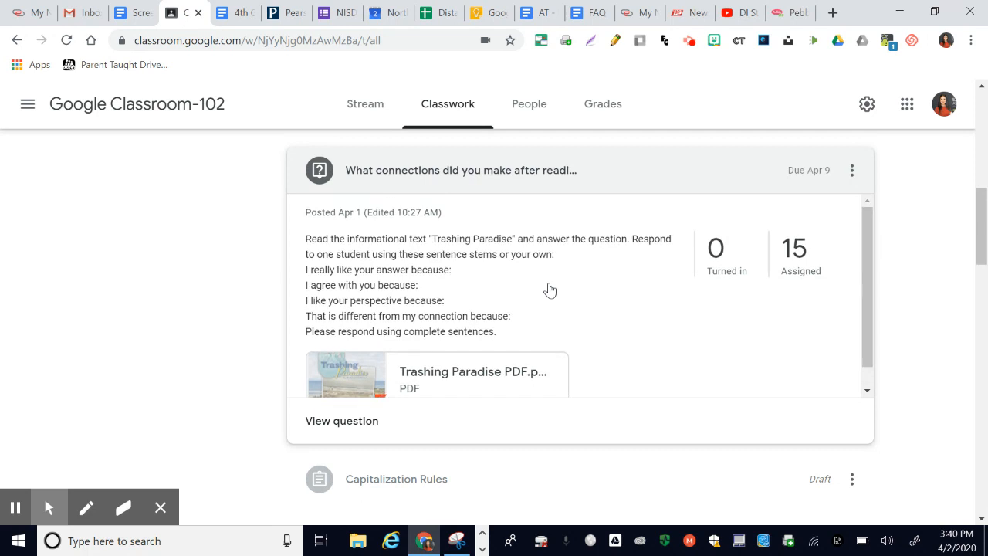
- View the student answers for the "Trashing Paradise" question and go back to the Classwork page
left_click(360, 426)
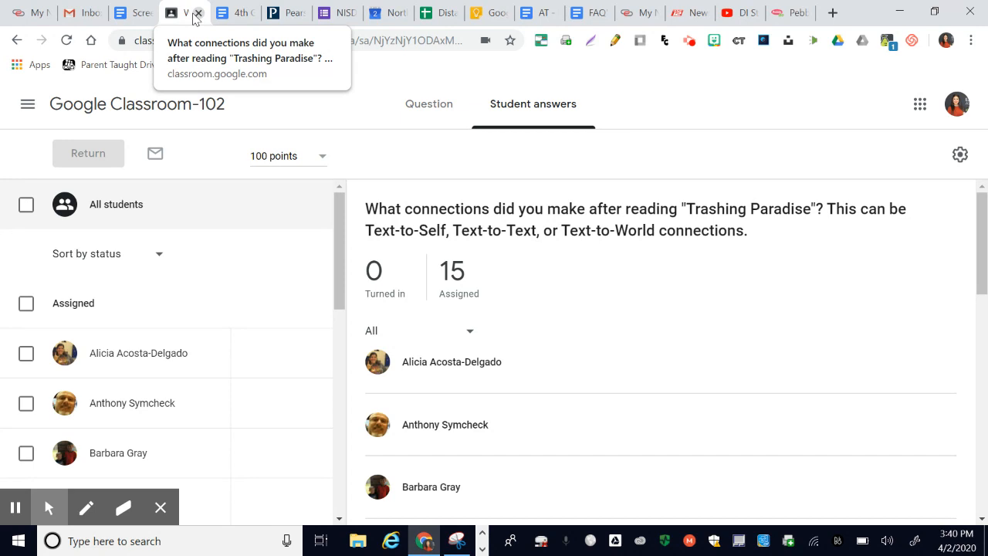
left_click(127, 104)
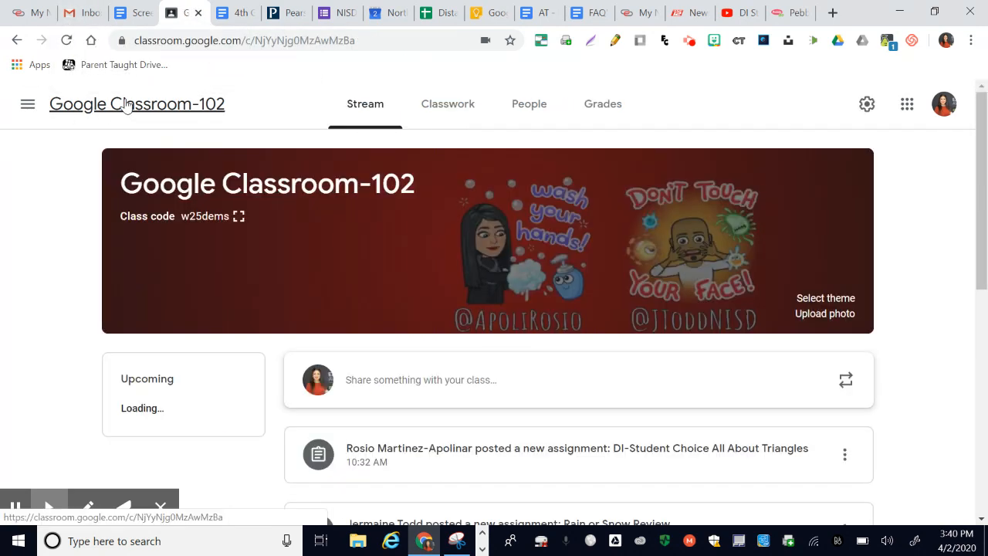
left_click(454, 114)
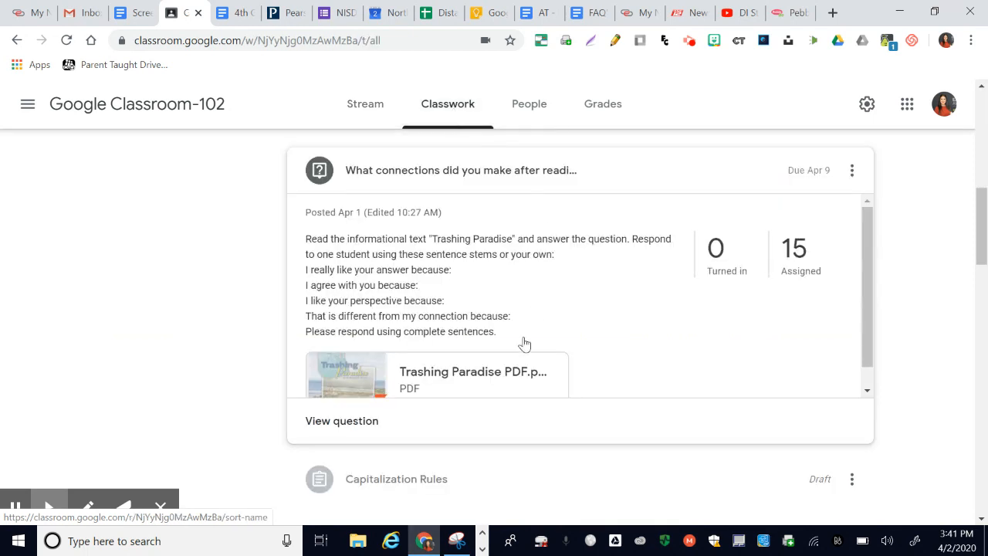
- Open the "Trashing Paradise" question for editing, toggle "Students can reply to each other" ending with it enabled, and save the question
left_click(852, 171)
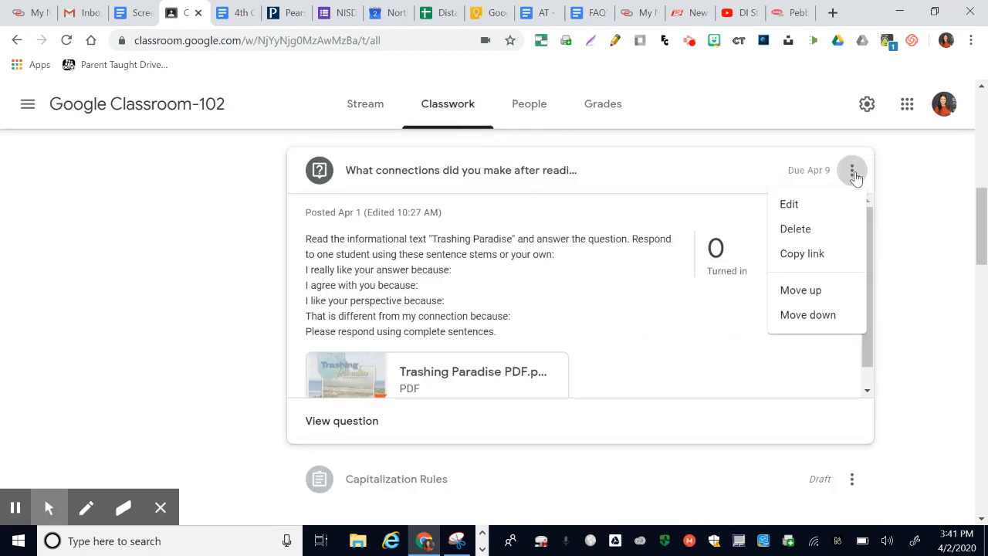
left_click(810, 207)
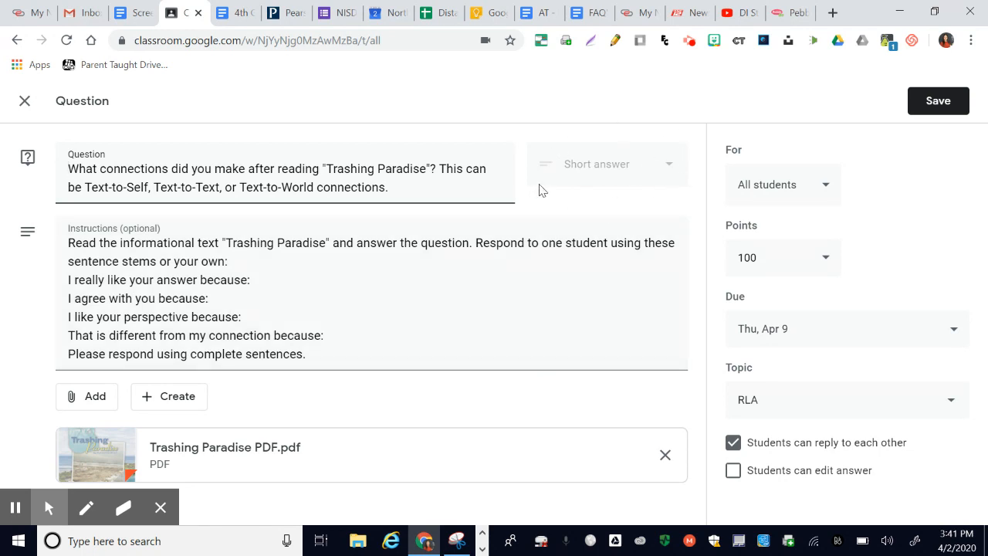
left_click(732, 444)
left_click(733, 444)
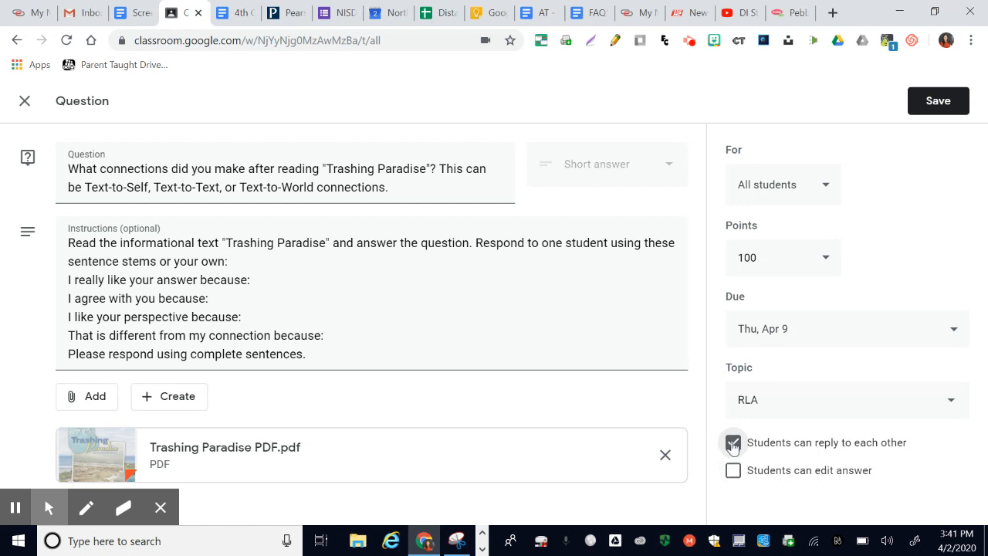
left_click(734, 445)
left_click(733, 446)
left_click(733, 445)
left_click(733, 445)
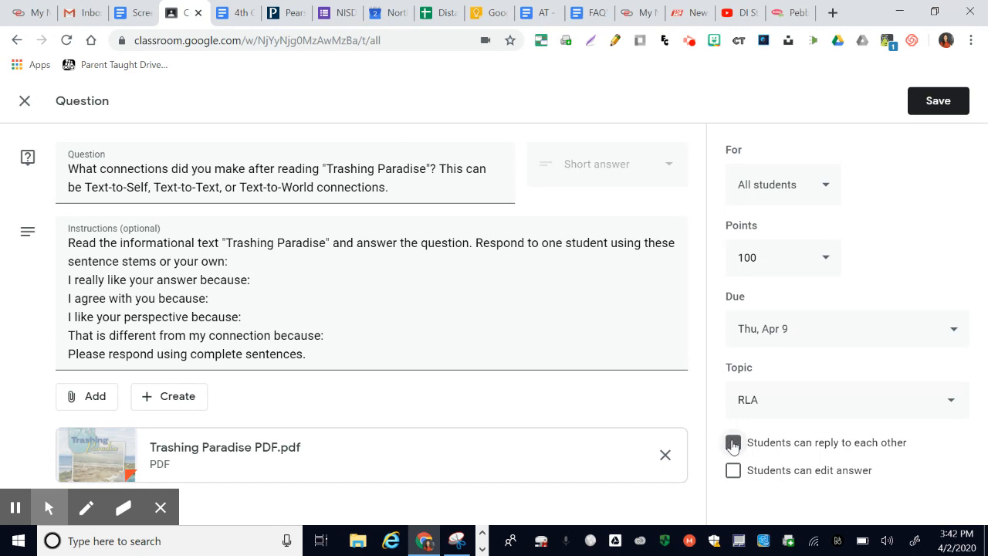
left_click(928, 101)
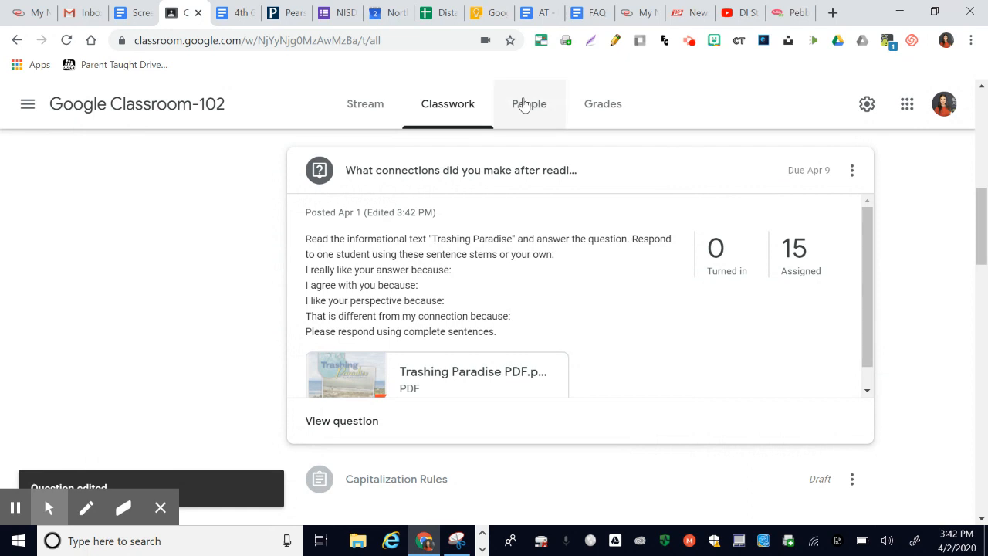
- Check the weekly guide's subject columns again and return to the list of Classwork topics
scroll(198, 320, "up", 10)
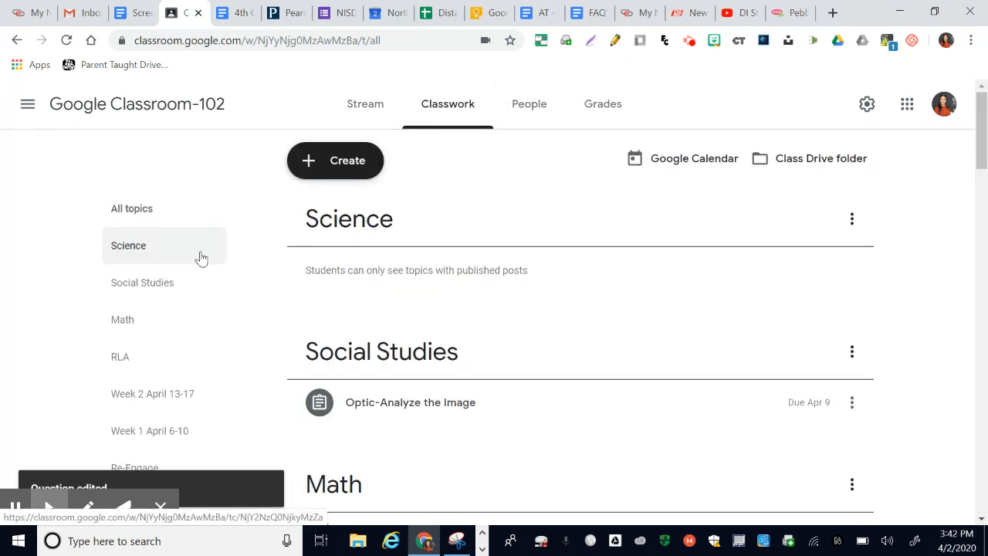
left_click(236, 12)
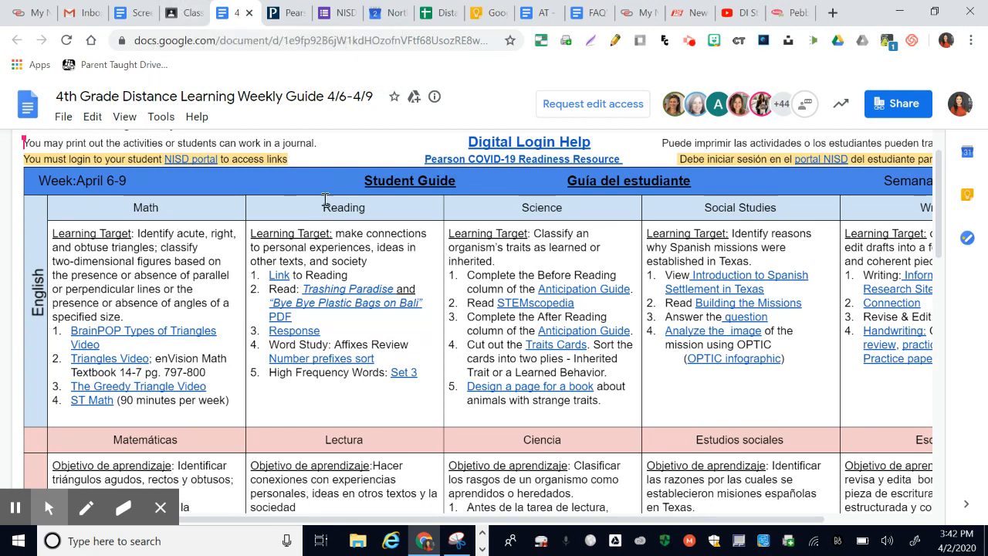
left_click(176, 13)
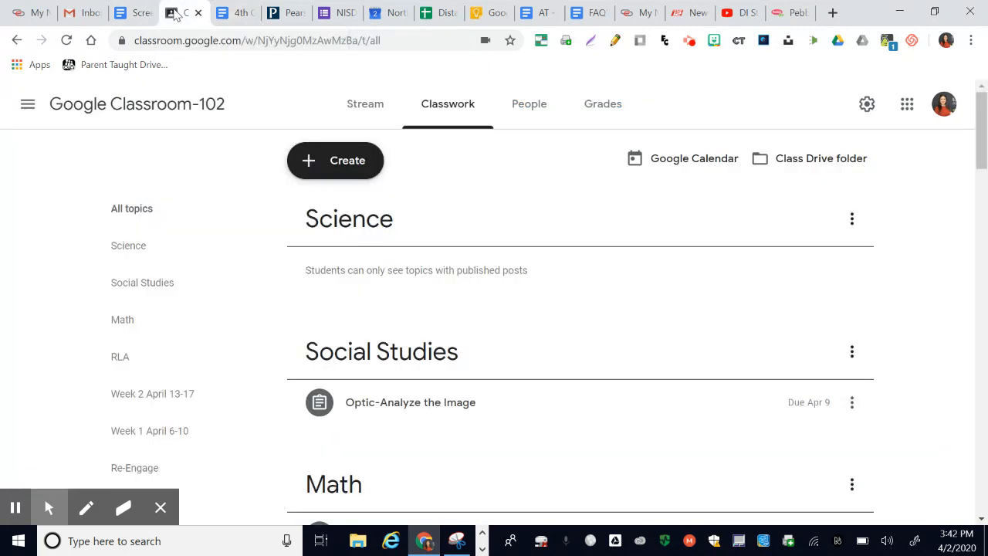